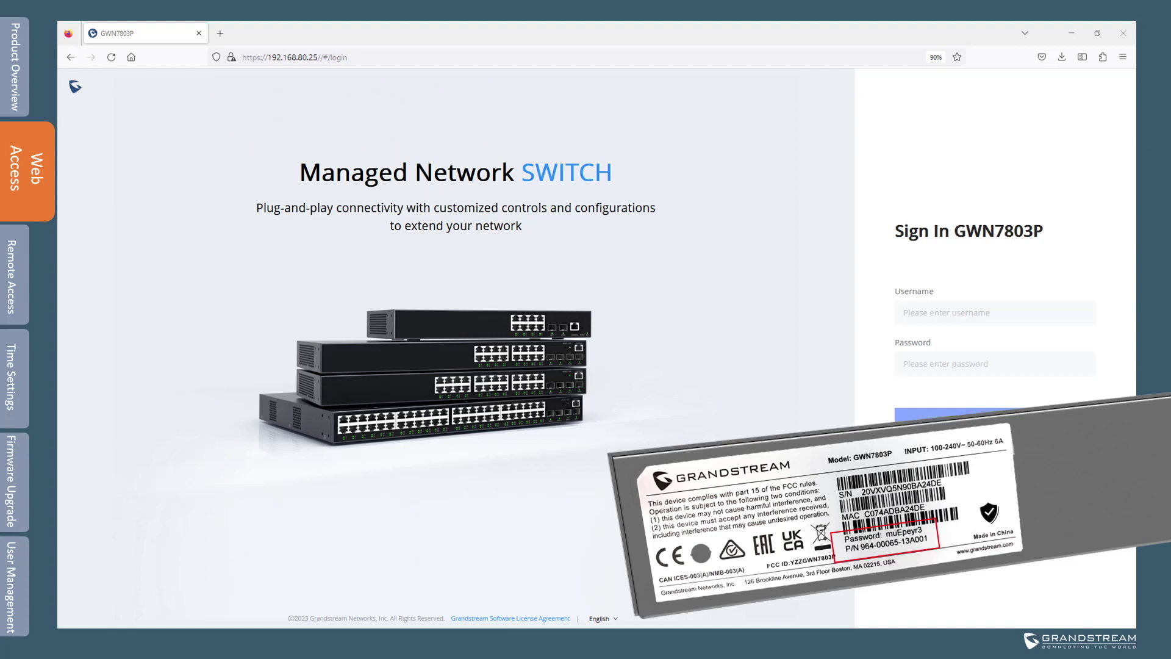
Log in to the switch with username admin and the default password.
click(995, 312)
text(admin)
key(Tab)
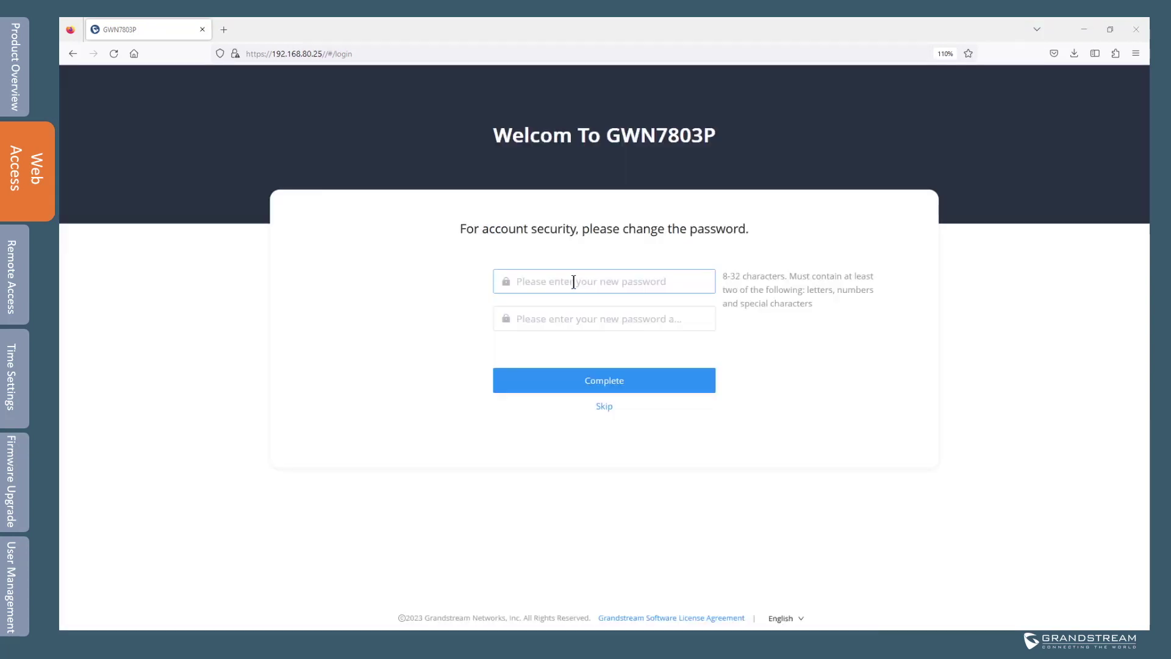
Set a new admin password, entering it twice to confirm.
click(573, 283)
text(*****)
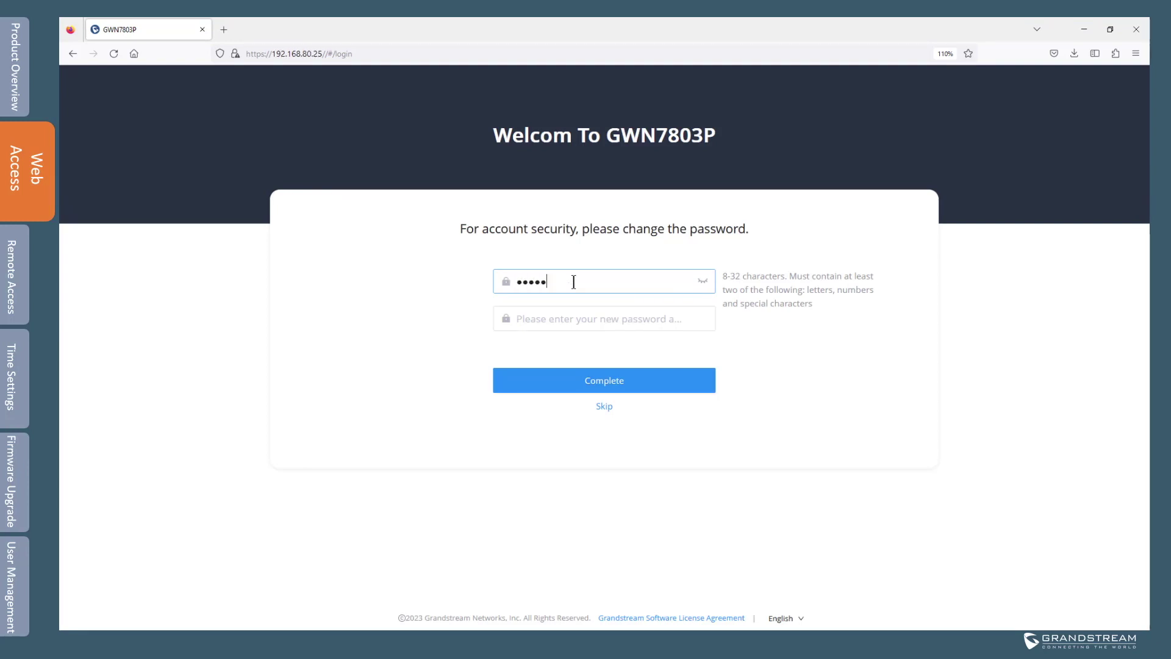
text(****)
key(Tab)
text(*****)
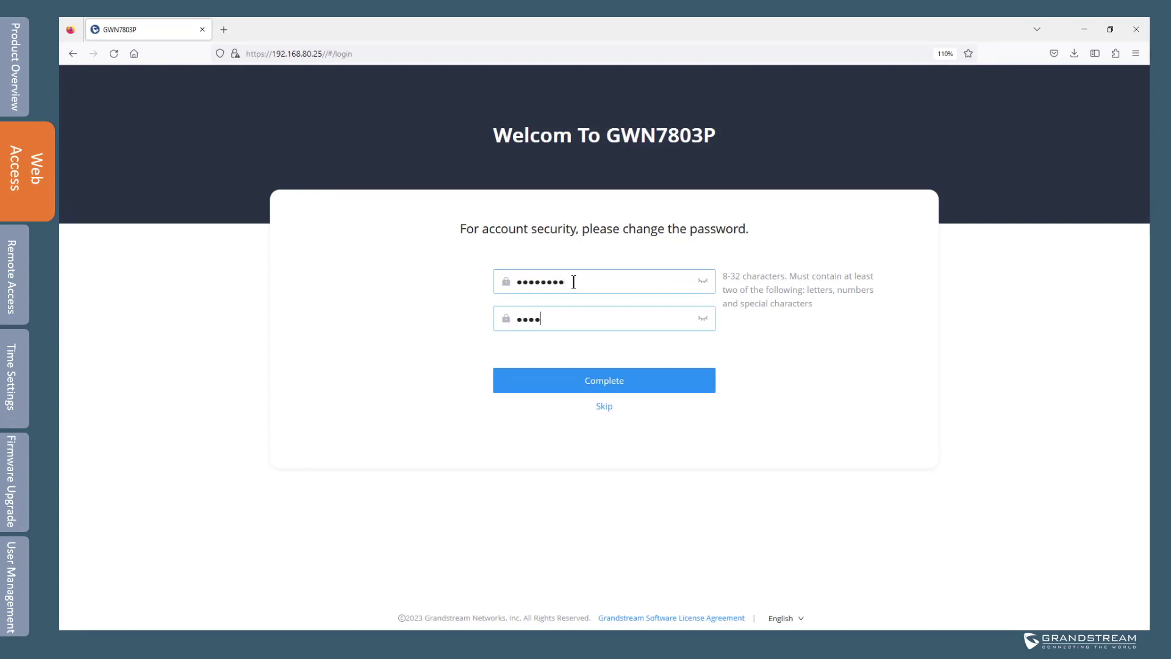
text(****)
key(Tab)
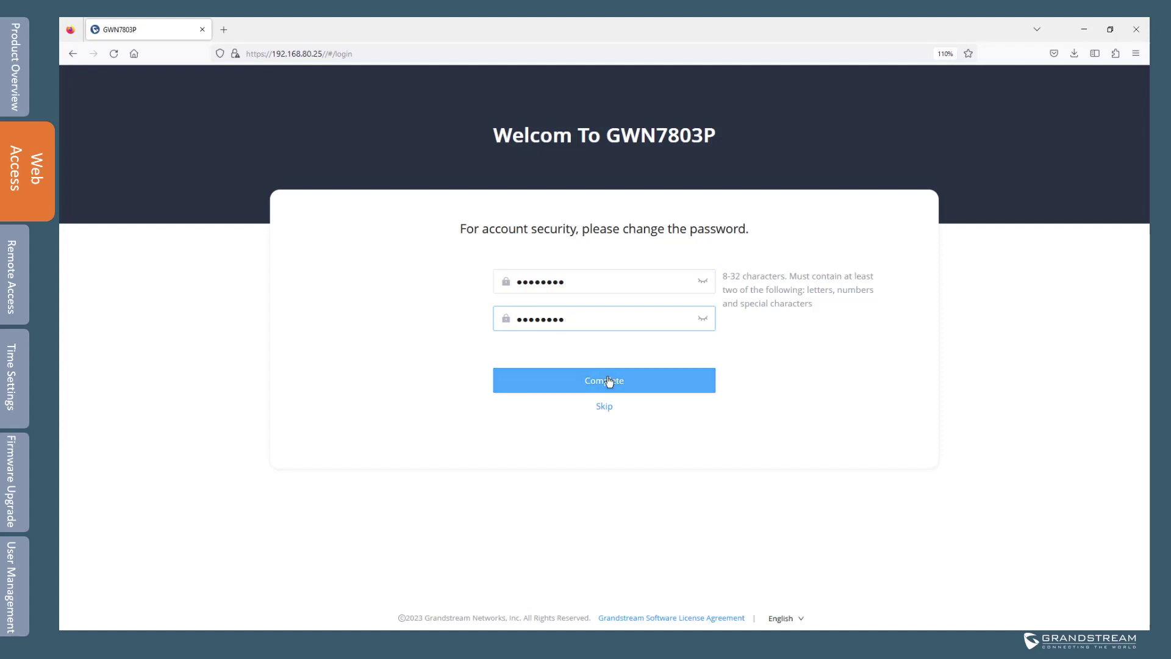
click(604, 408)
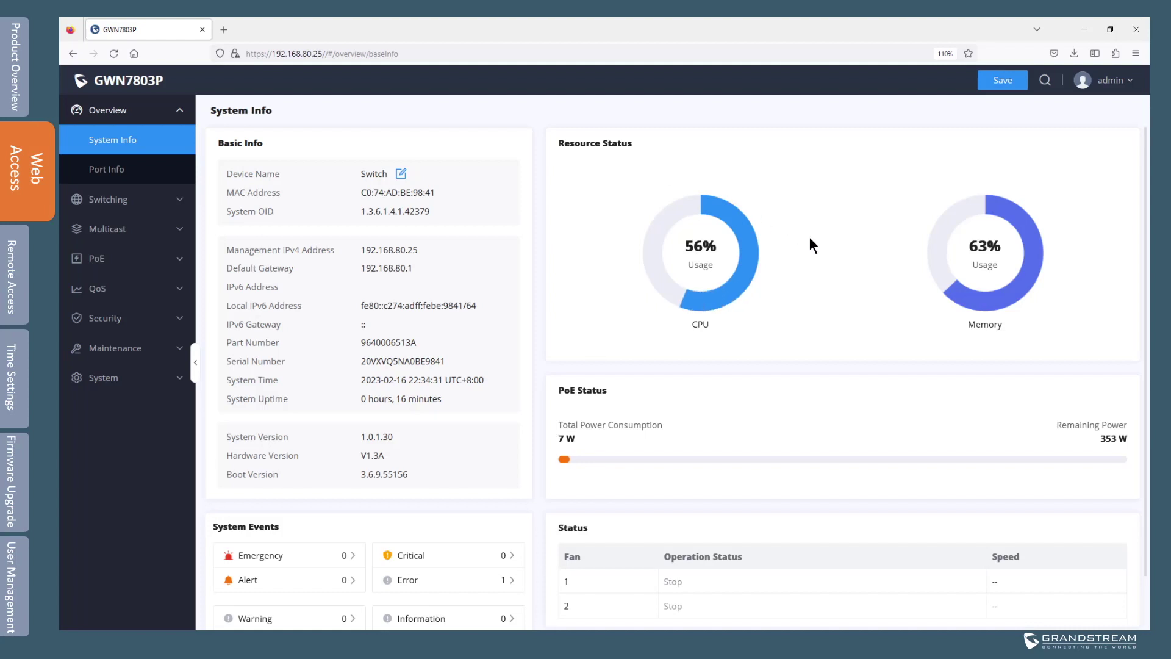
Read the single Error log entry, 'PROVISION-5-UPGRADE: No firmware', then return to System Info.
scroll(568, 339, down, 1)
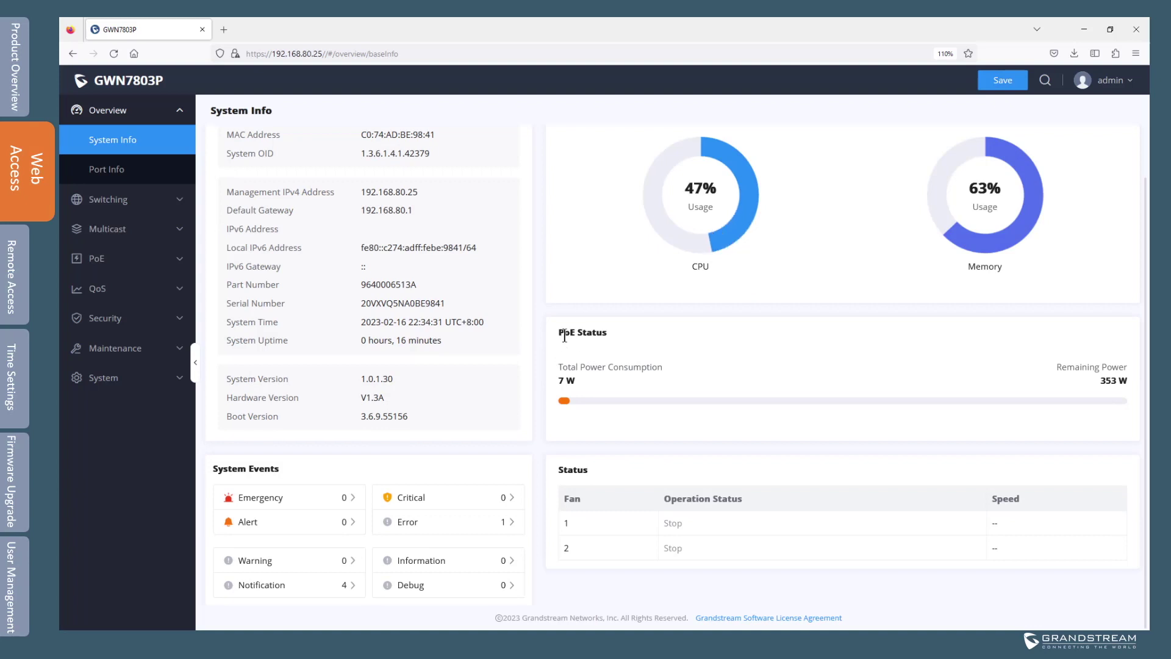
scroll(649, 343, up, 1)
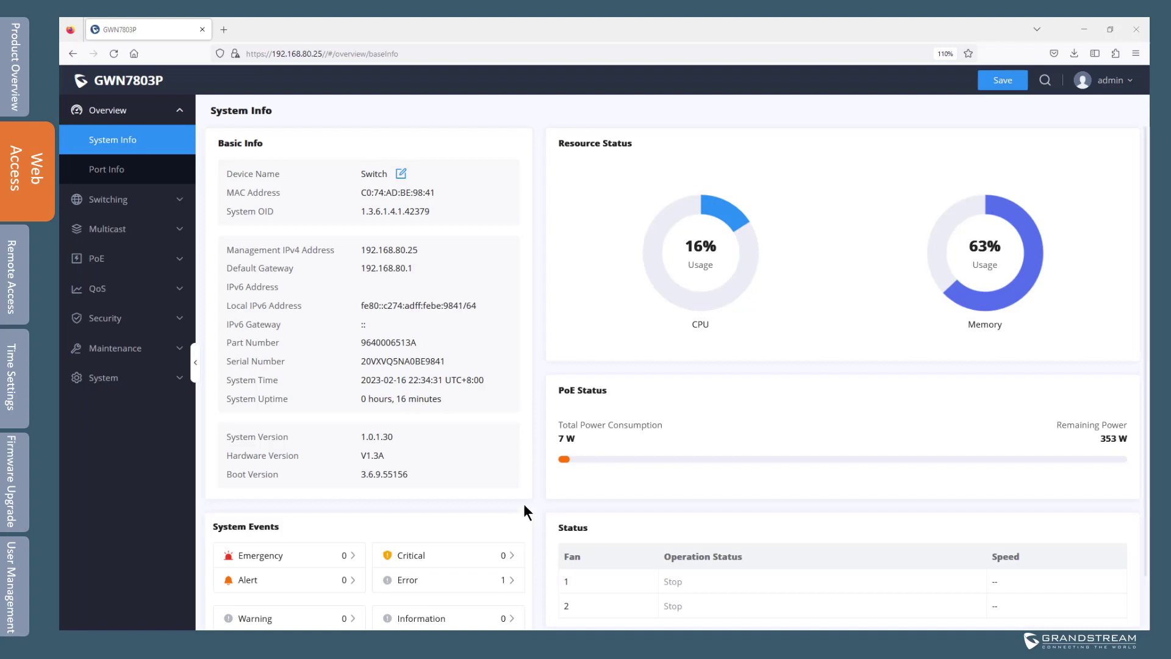
scroll(543, 487, down, 1)
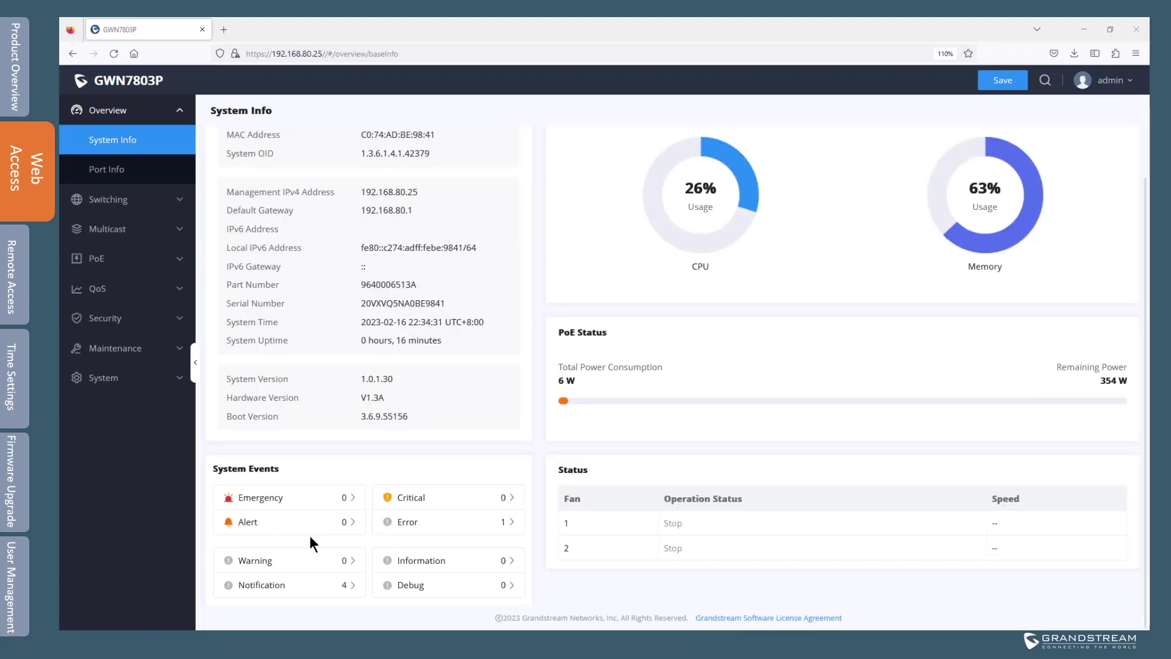
click(462, 528)
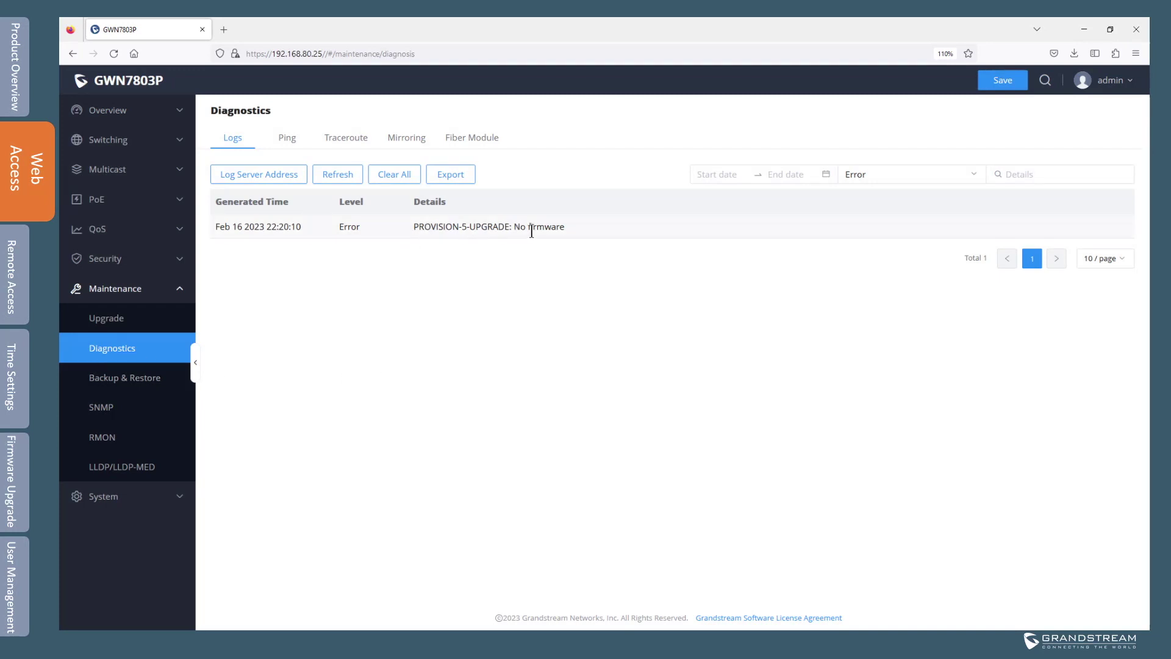
drag(583, 227, 409, 229)
click(110, 111)
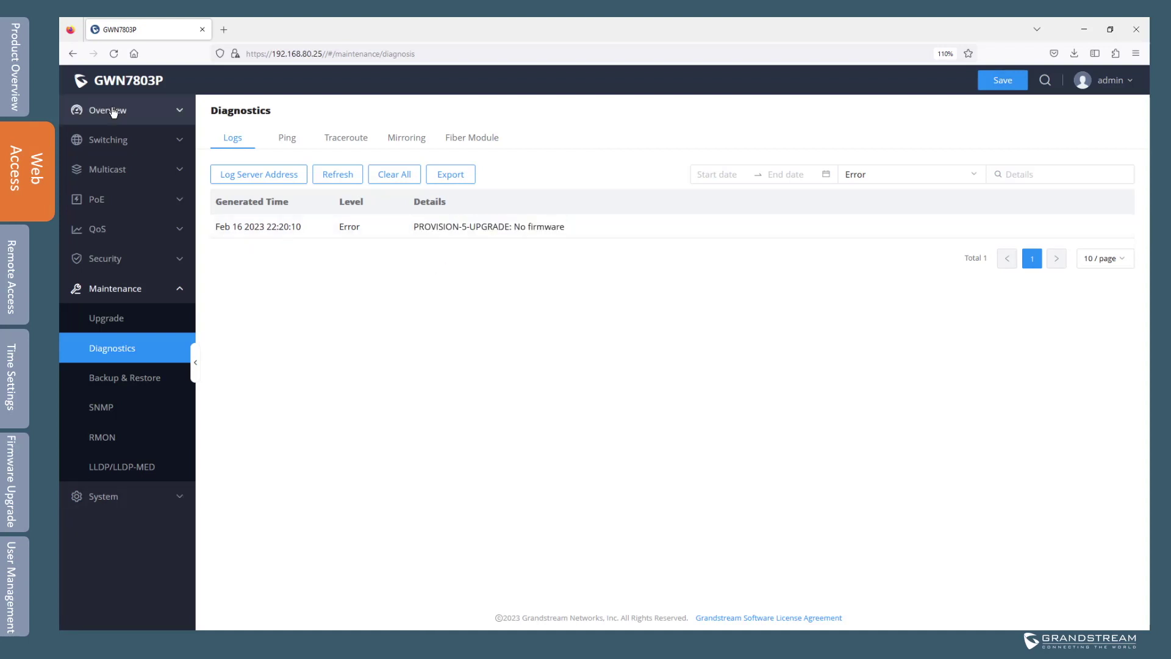
click(120, 142)
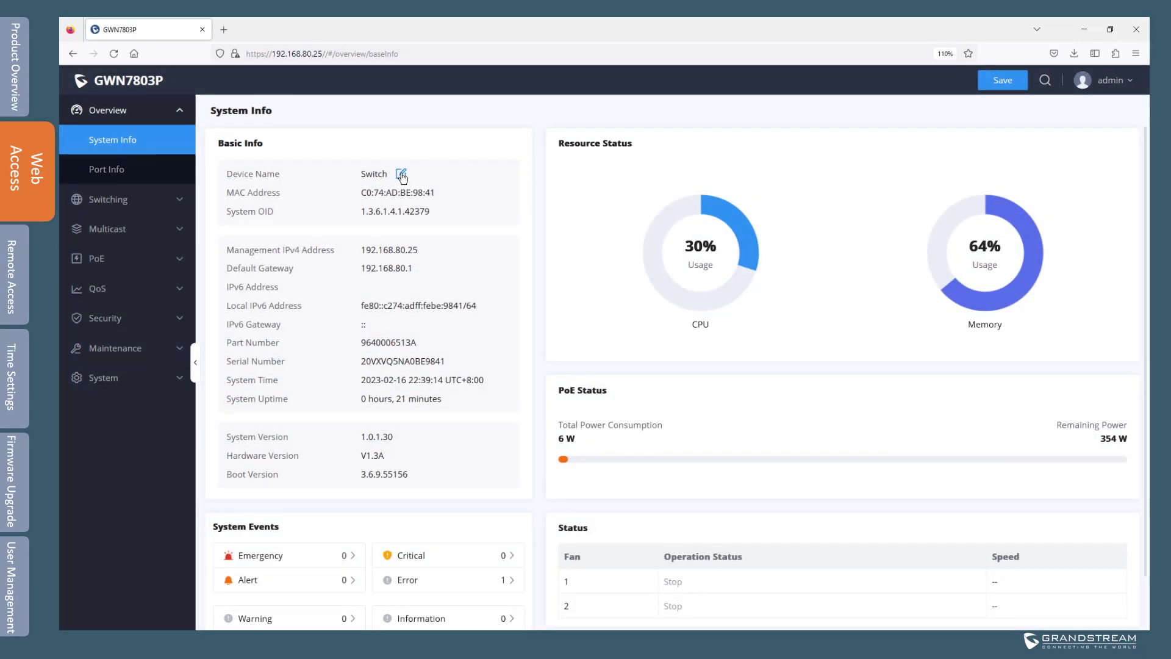
Change the Device Name from Switch to Main_switch.
click(400, 174)
drag(568, 357, 485, 356)
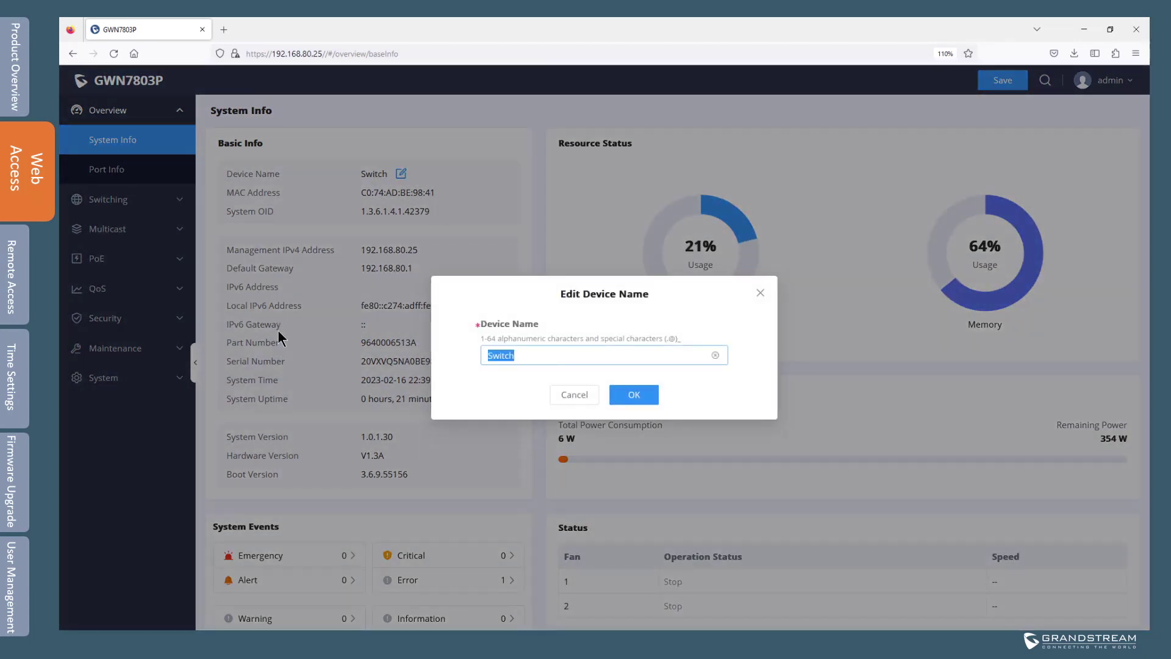
text(Main_switch)
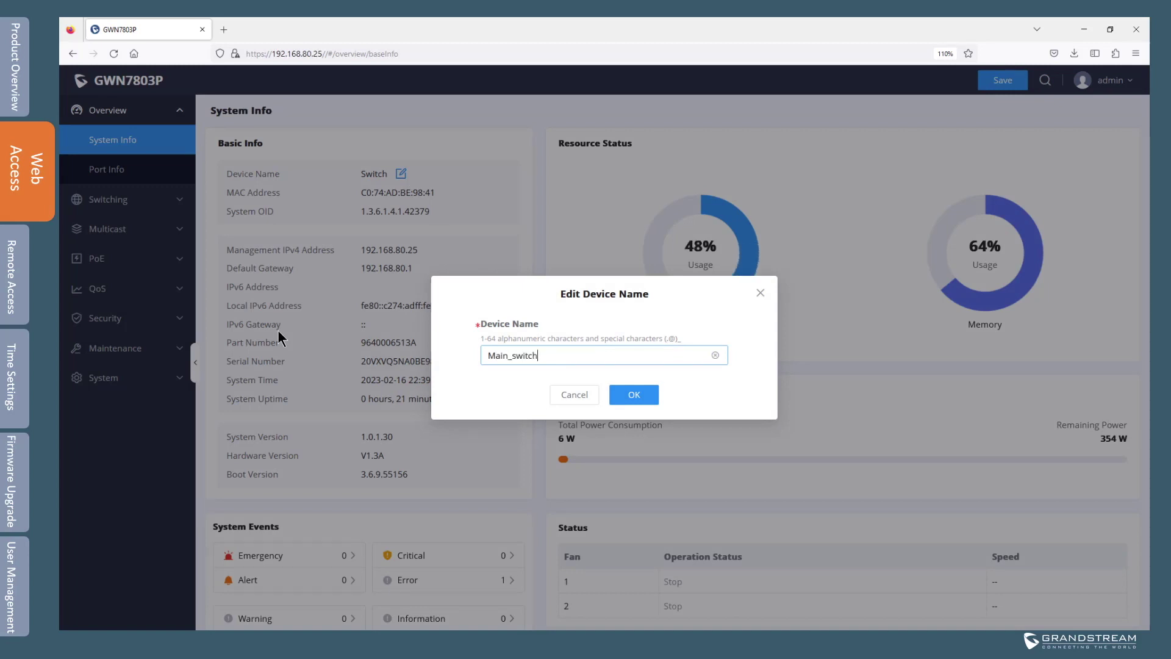
click(633, 395)
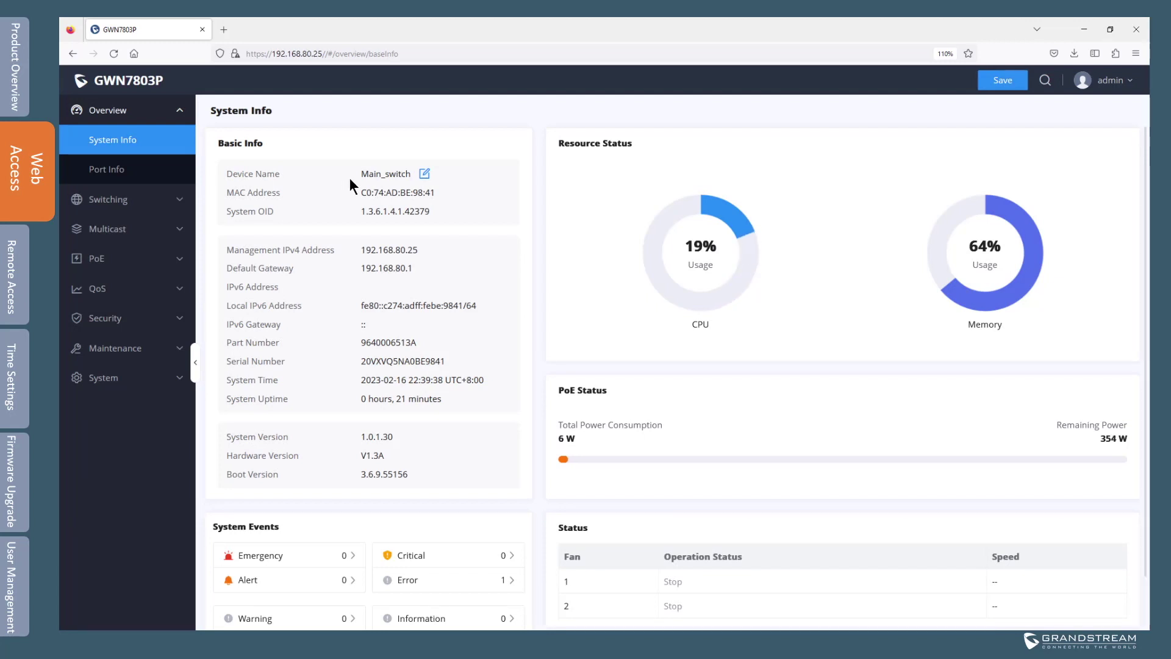
click(116, 380)
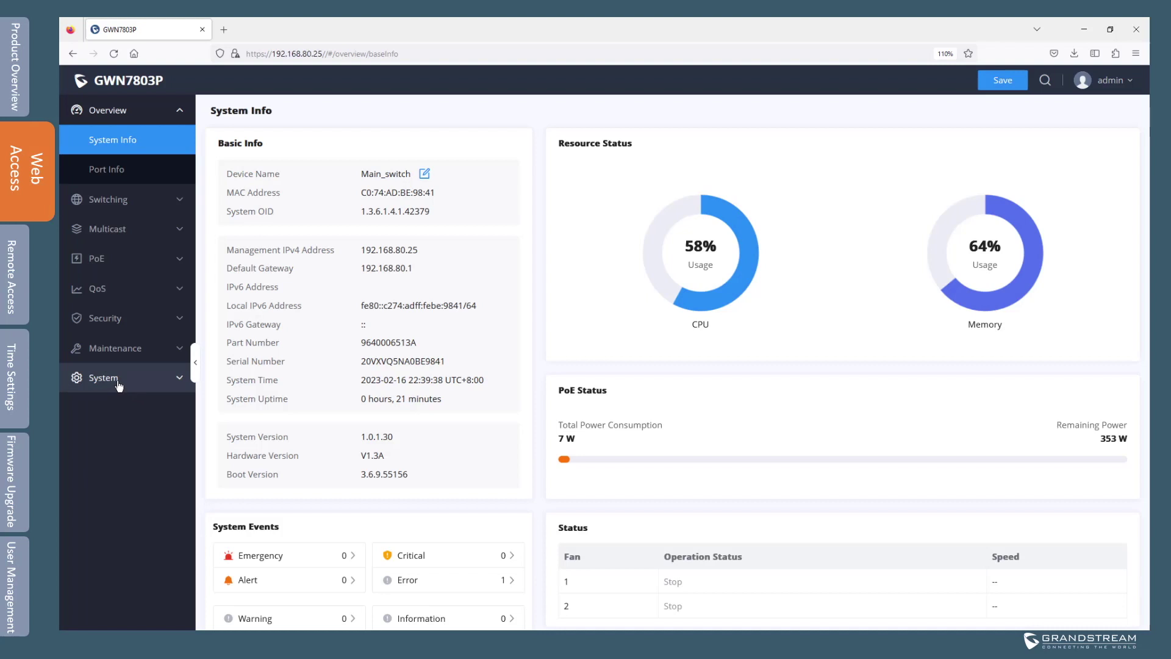
Review the Login Services management VLAN and IP options, leaving IPv4 on DHCP and IPv6 on SLAAC.
click(129, 437)
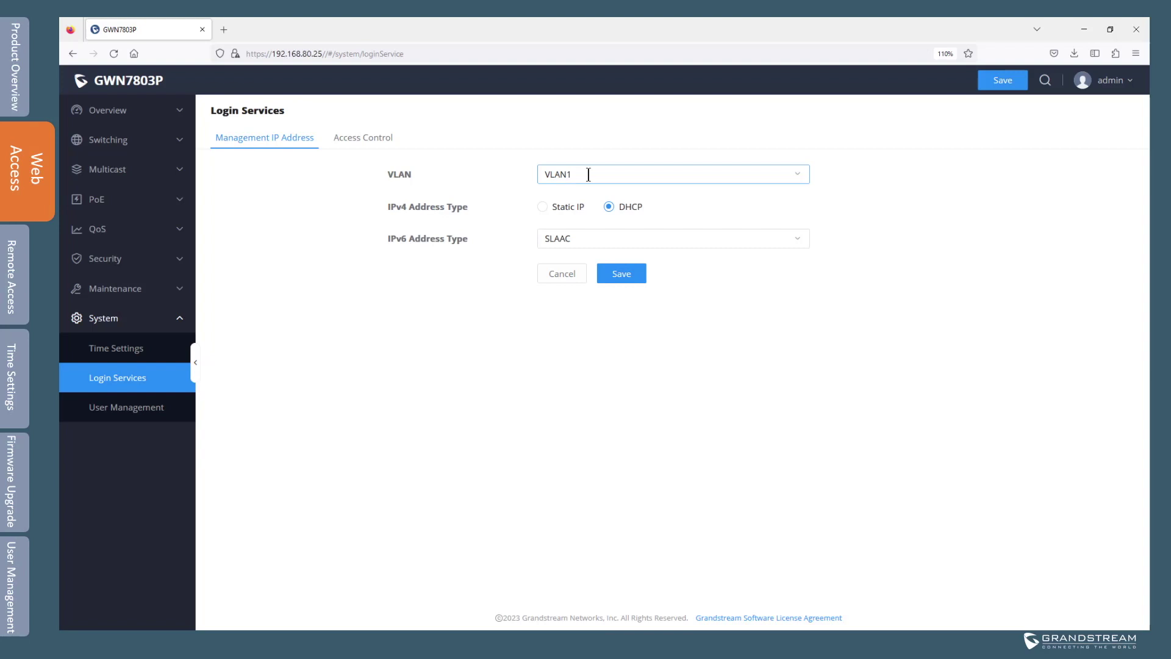
click(799, 174)
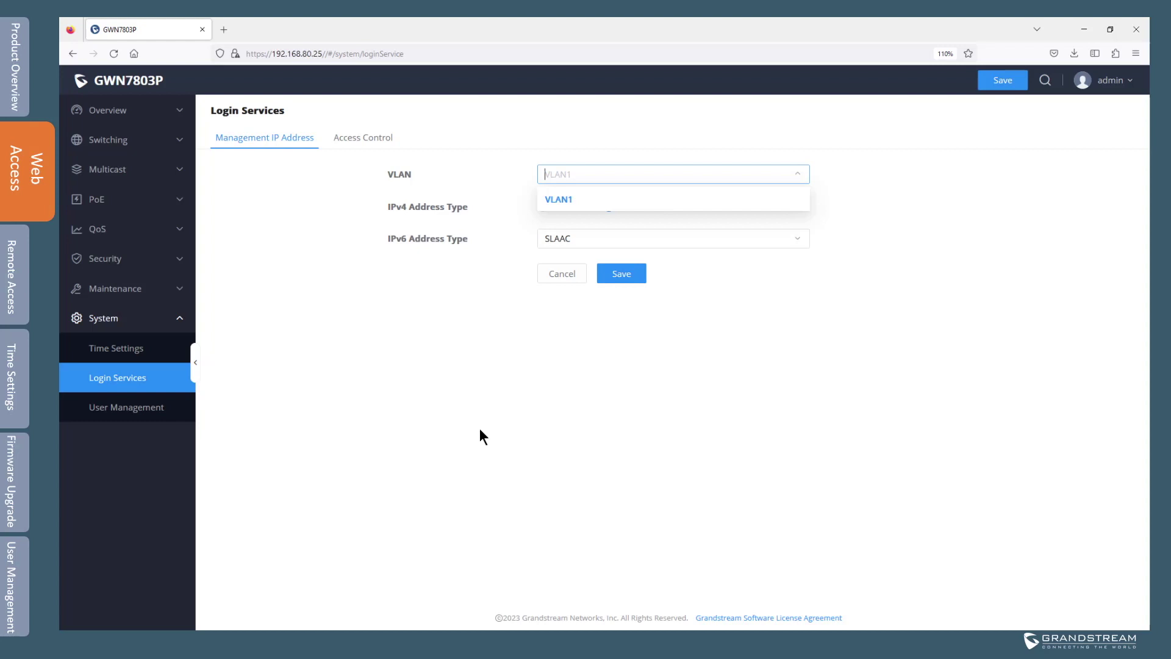
click(543, 201)
click(542, 207)
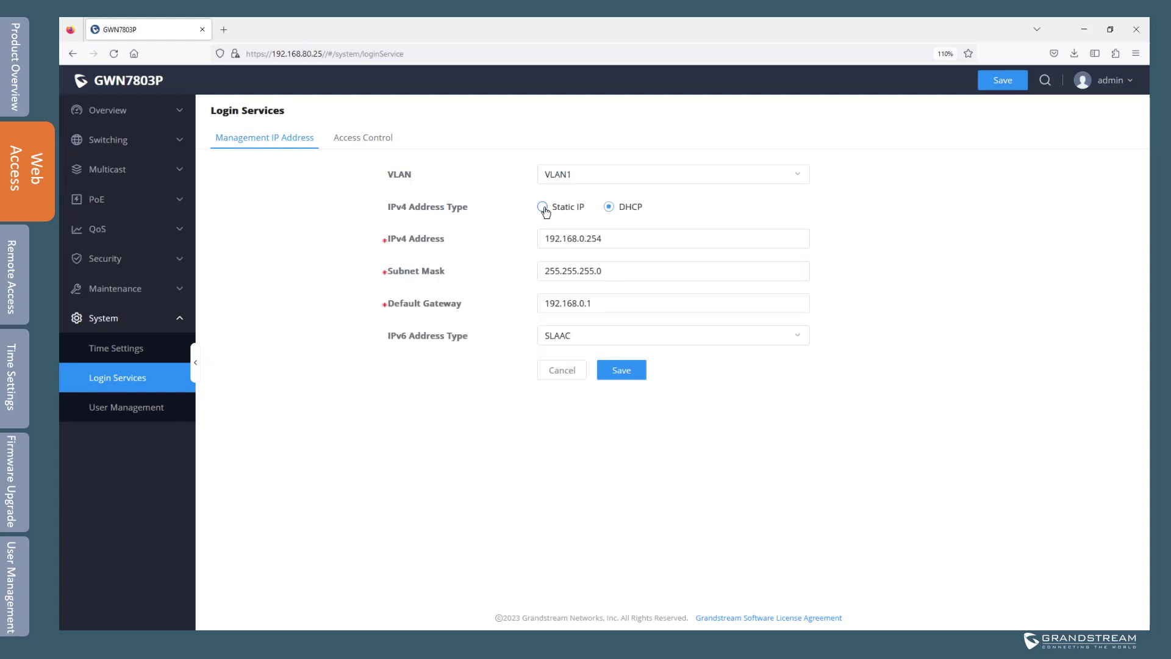
click(625, 238)
drag(625, 238, 430, 239)
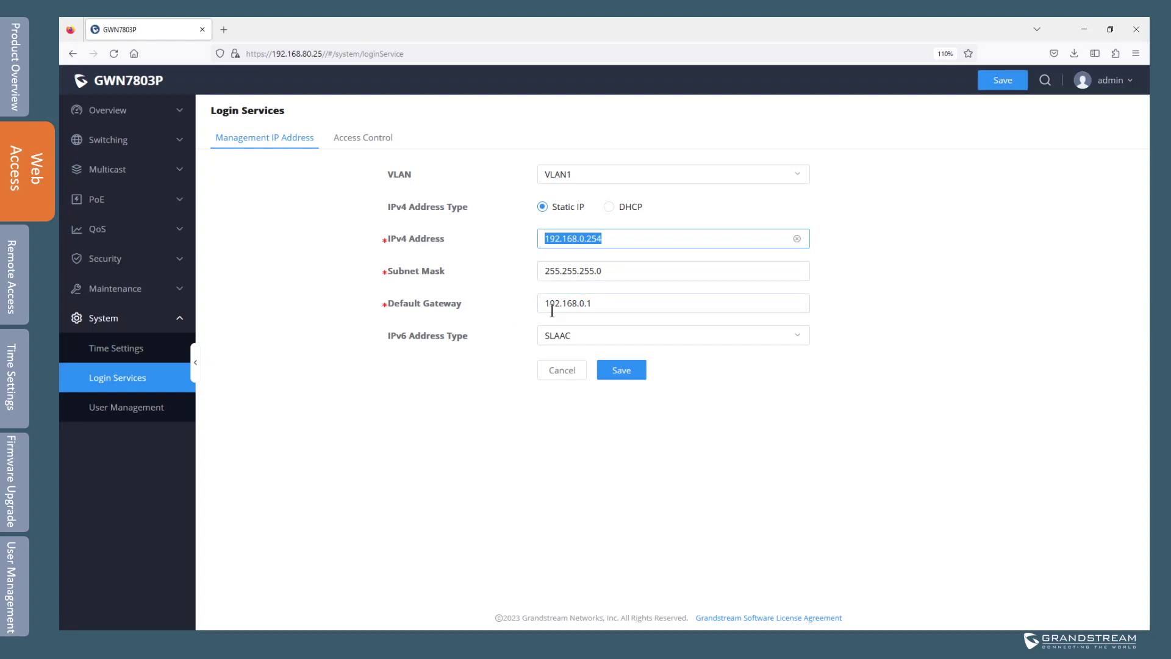
click(614, 208)
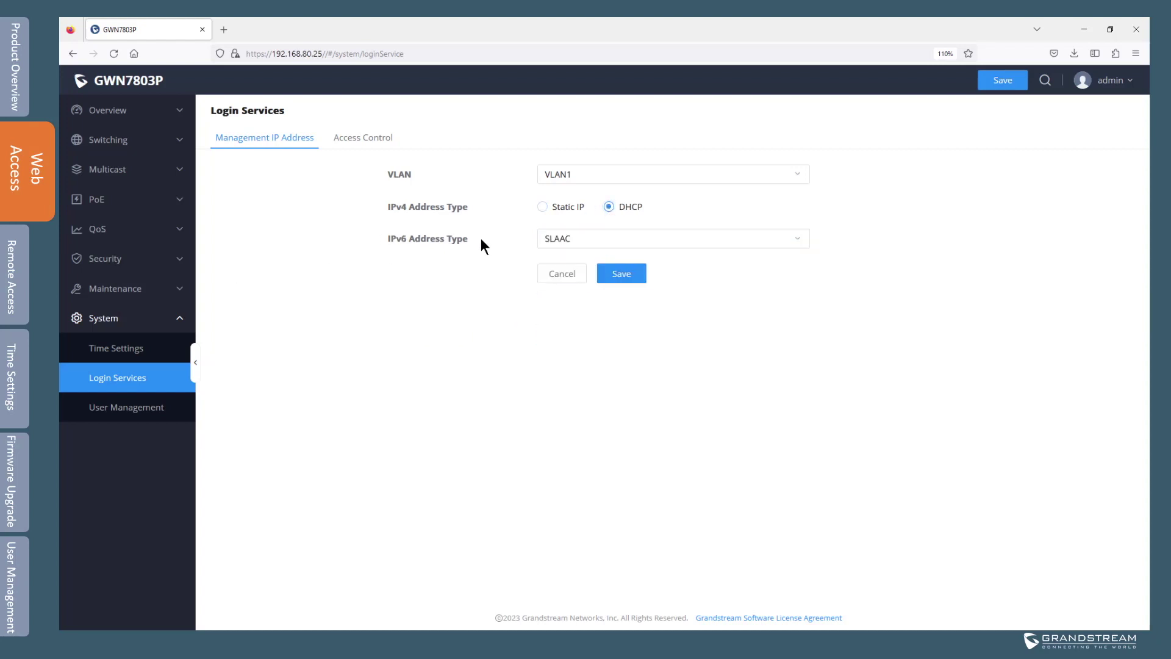
click(589, 247)
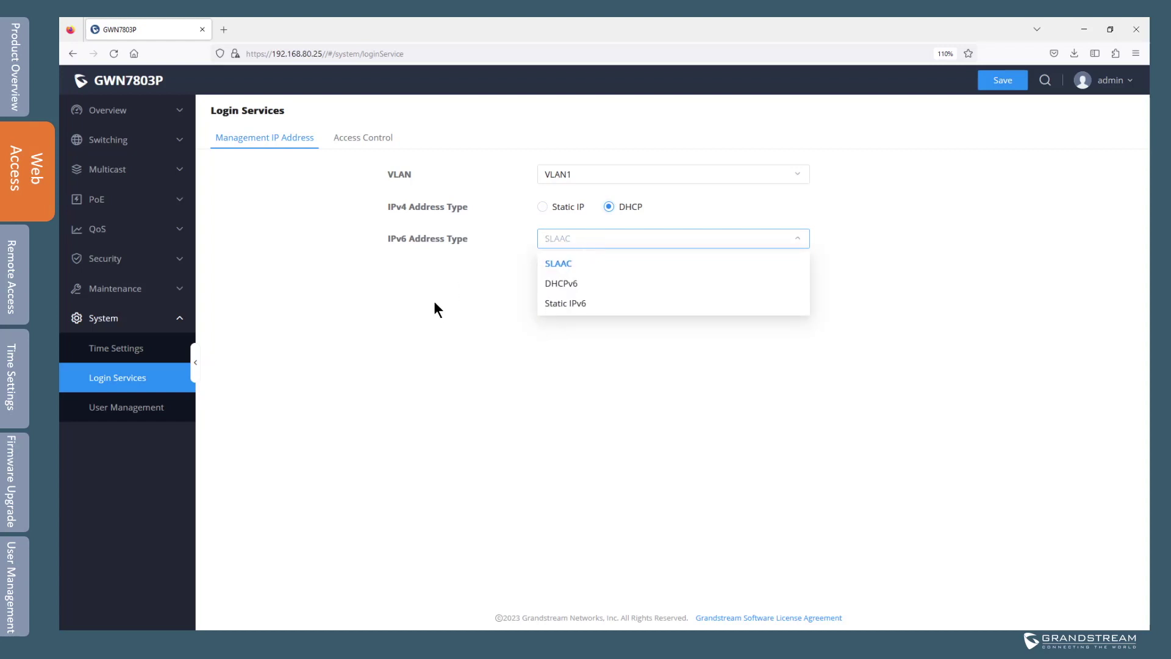
click(368, 138)
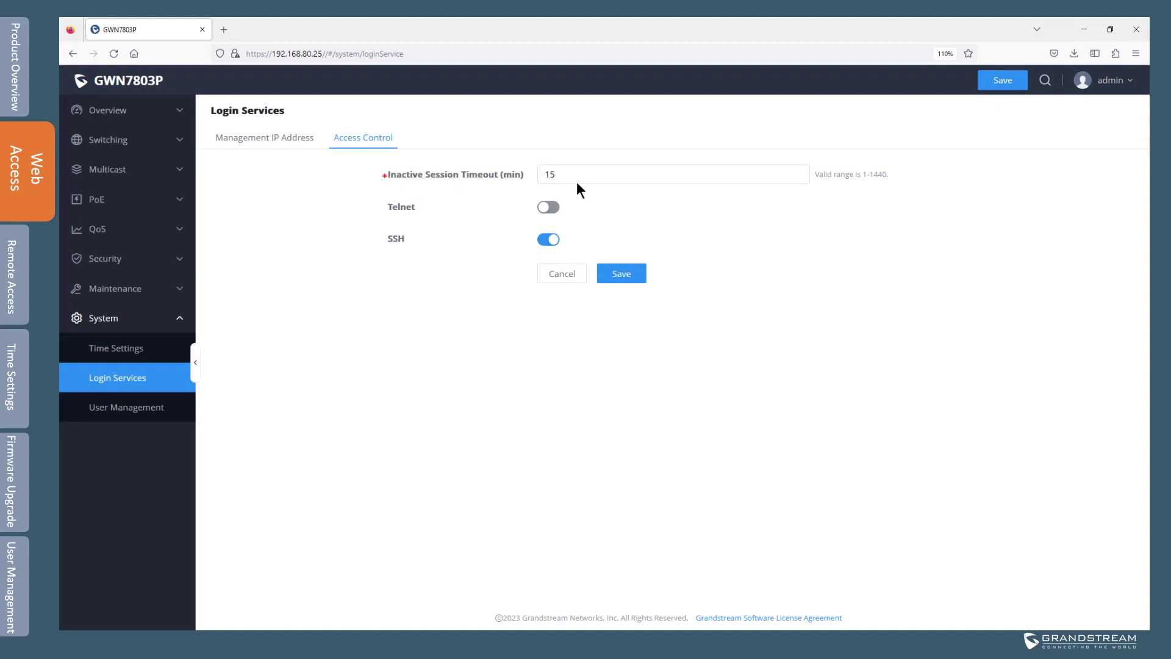
Replace the Inactive Session Timeout value 15 with 60.
drag(573, 178, 511, 175)
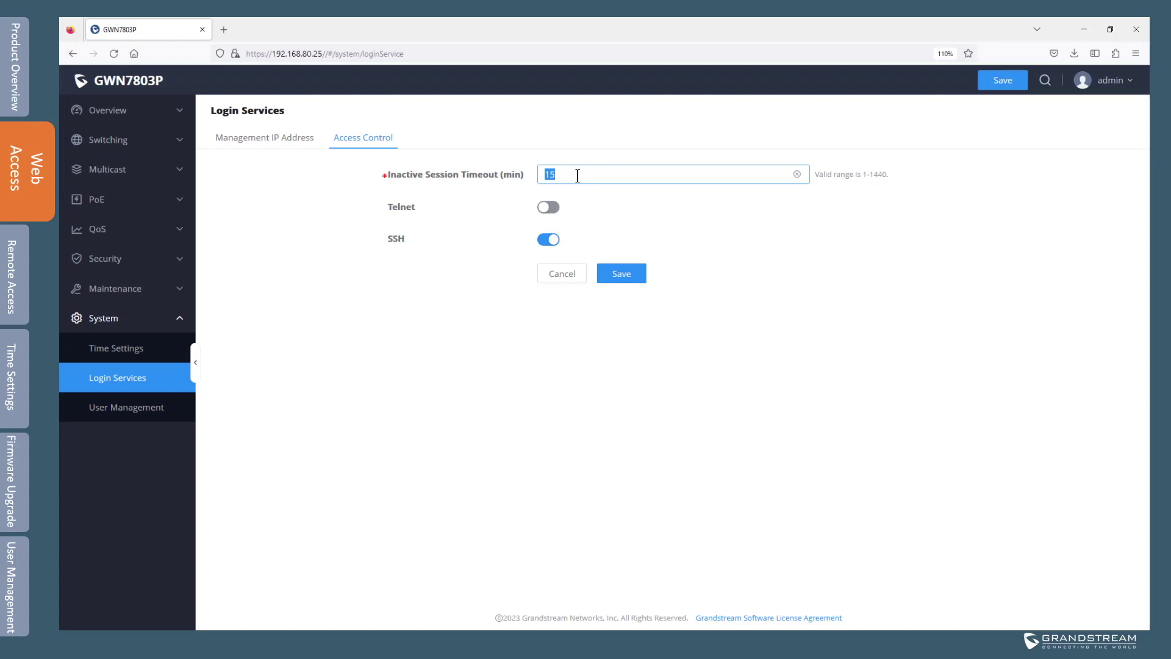
text(60)
click(712, 224)
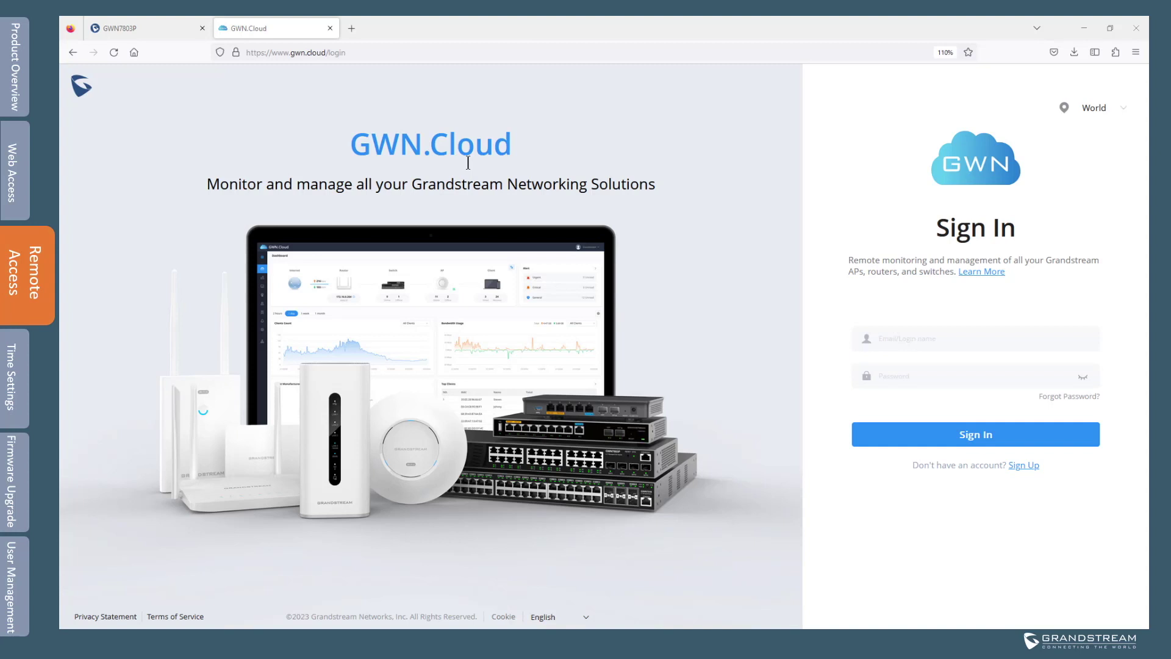
Sign in to GWN.Cloud with the account login name and password.
click(906, 337)
key(Tab)
text(••••••••••••••)
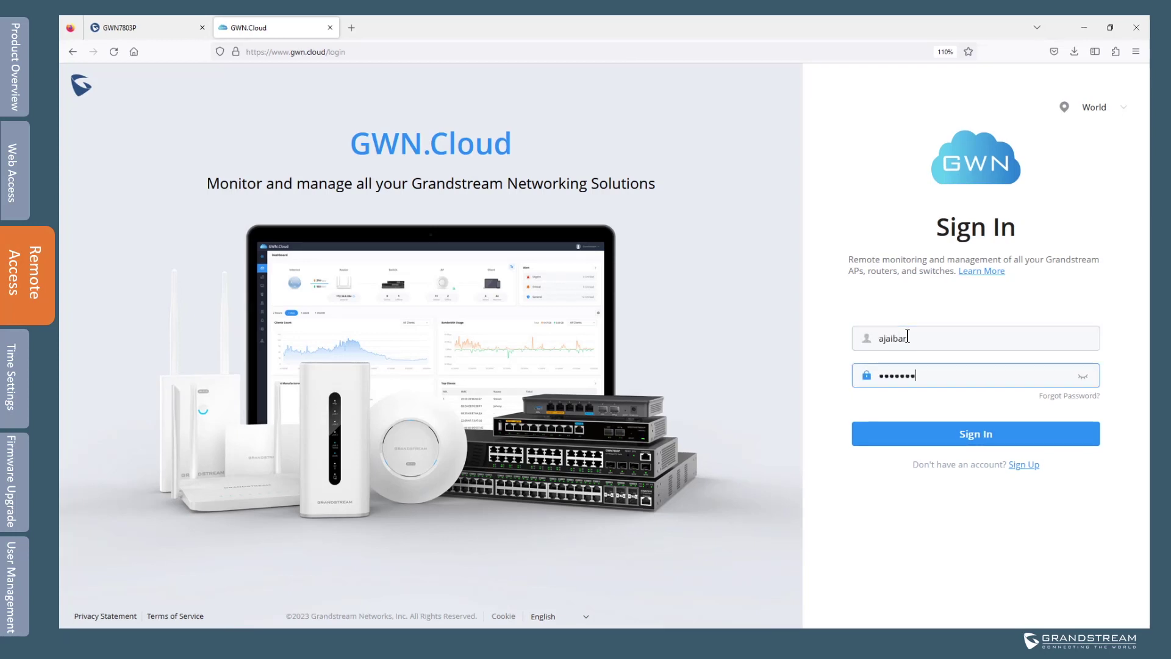
click(971, 434)
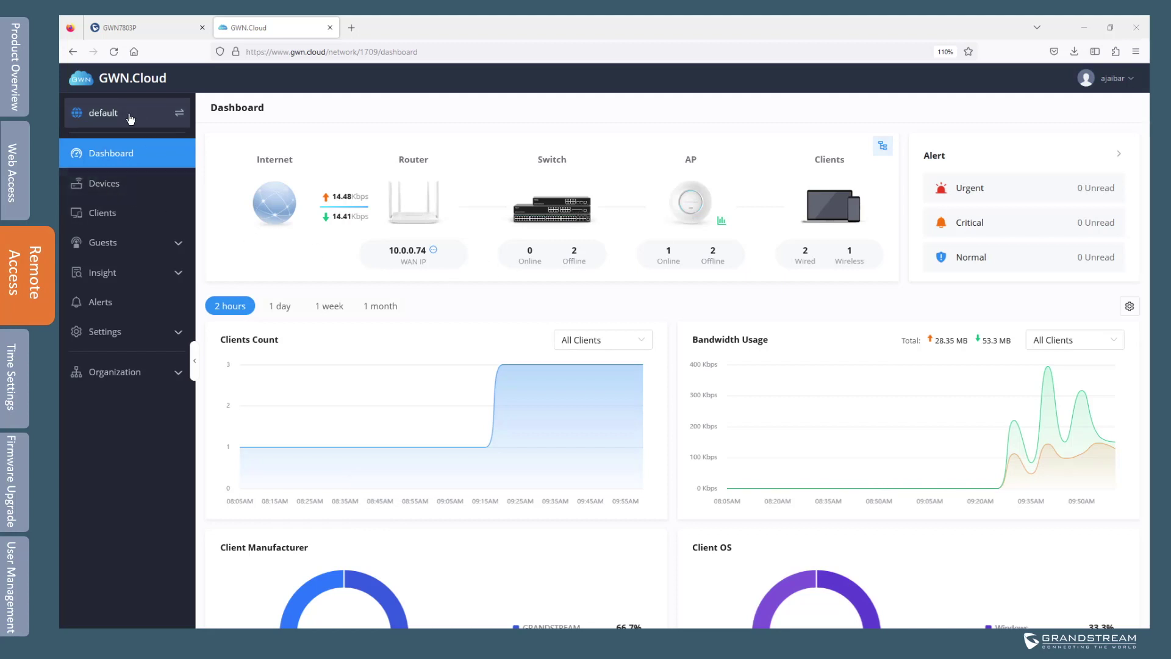
Start adding a new device to the network's Devices list, named Main_switch.
click(105, 184)
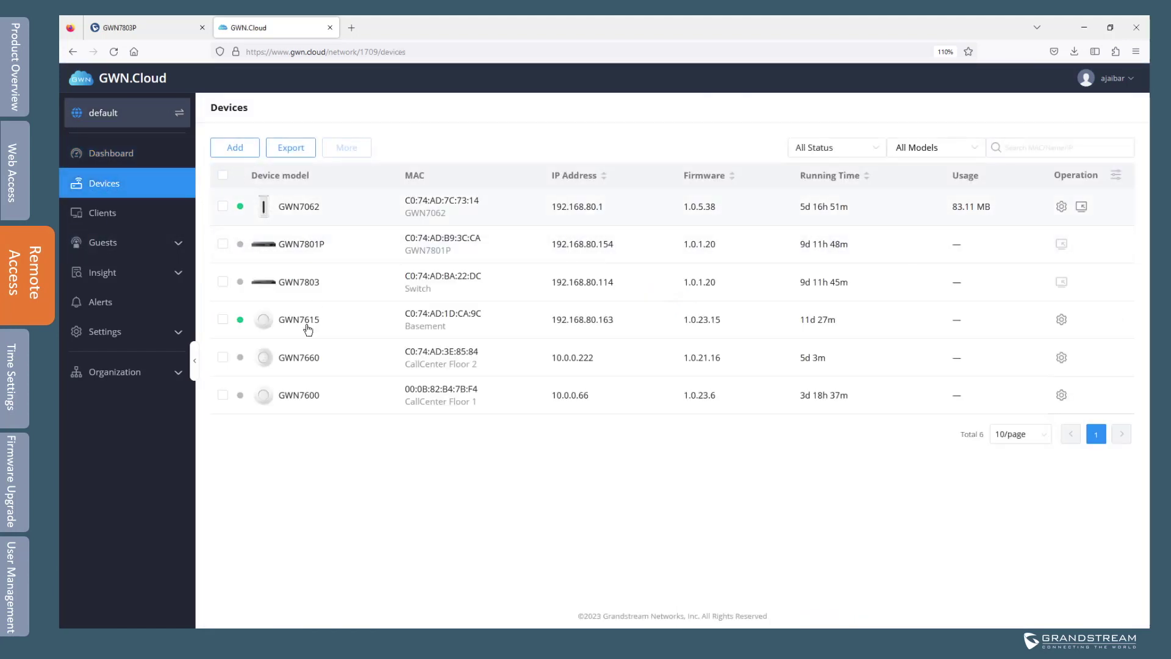
click(236, 150)
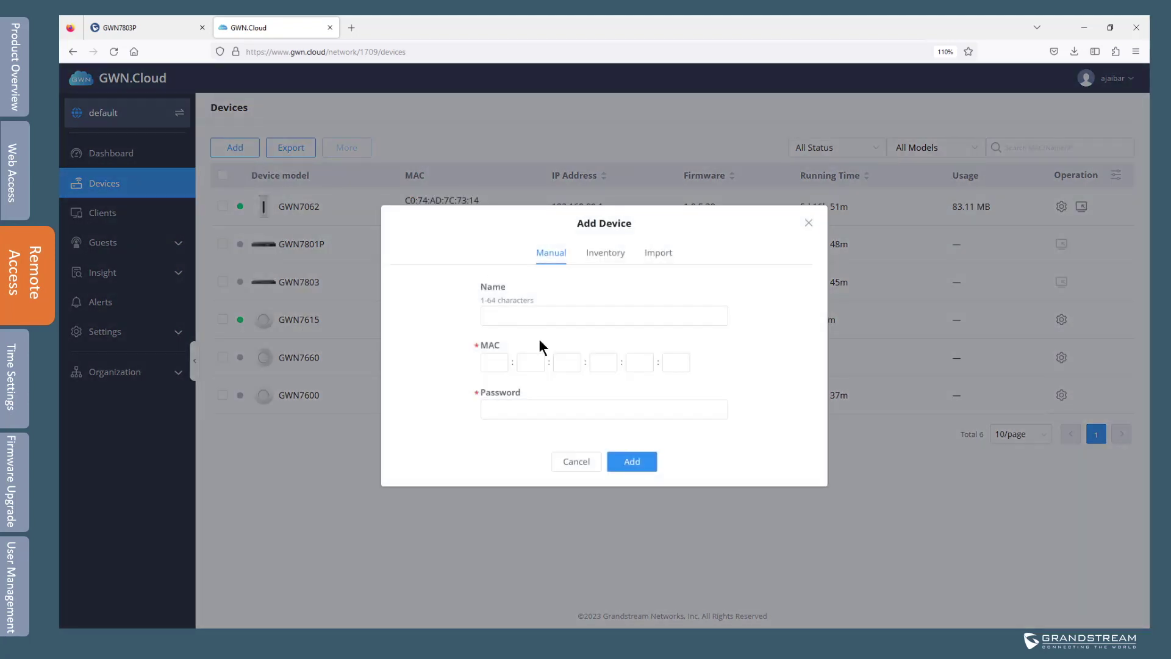
click(540, 315)
text(Main_switch)
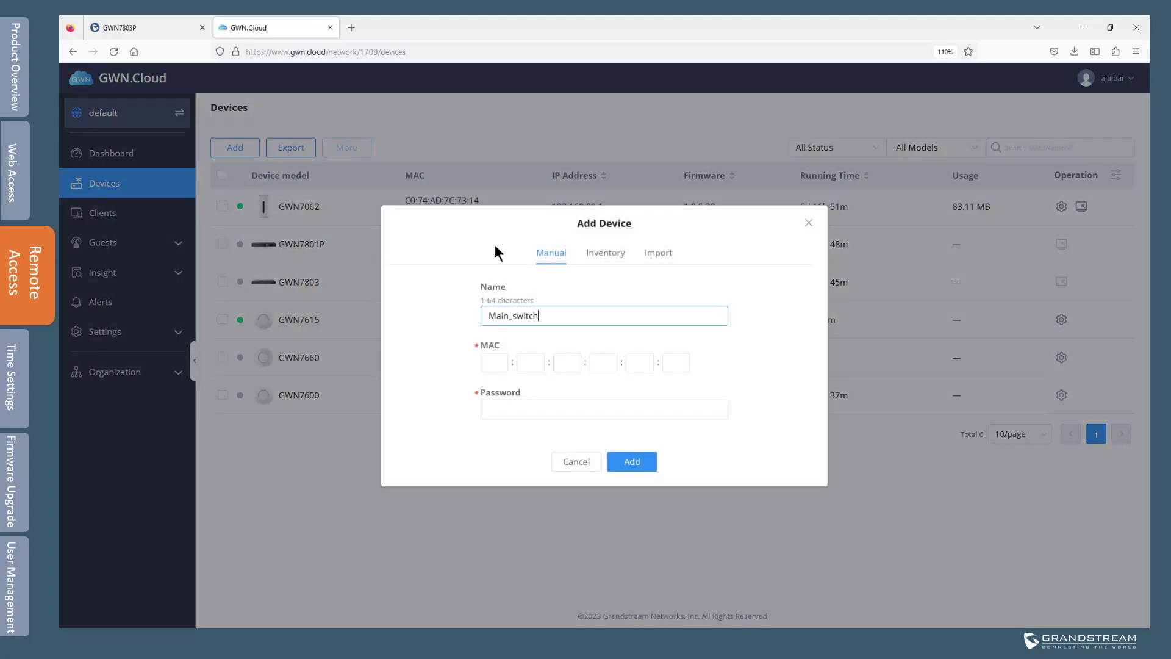
click(494, 363)
click(578, 315)
Enter MAC C0:74:AD:BE:98:41, paste the device password, and add the switch.
click(492, 362)
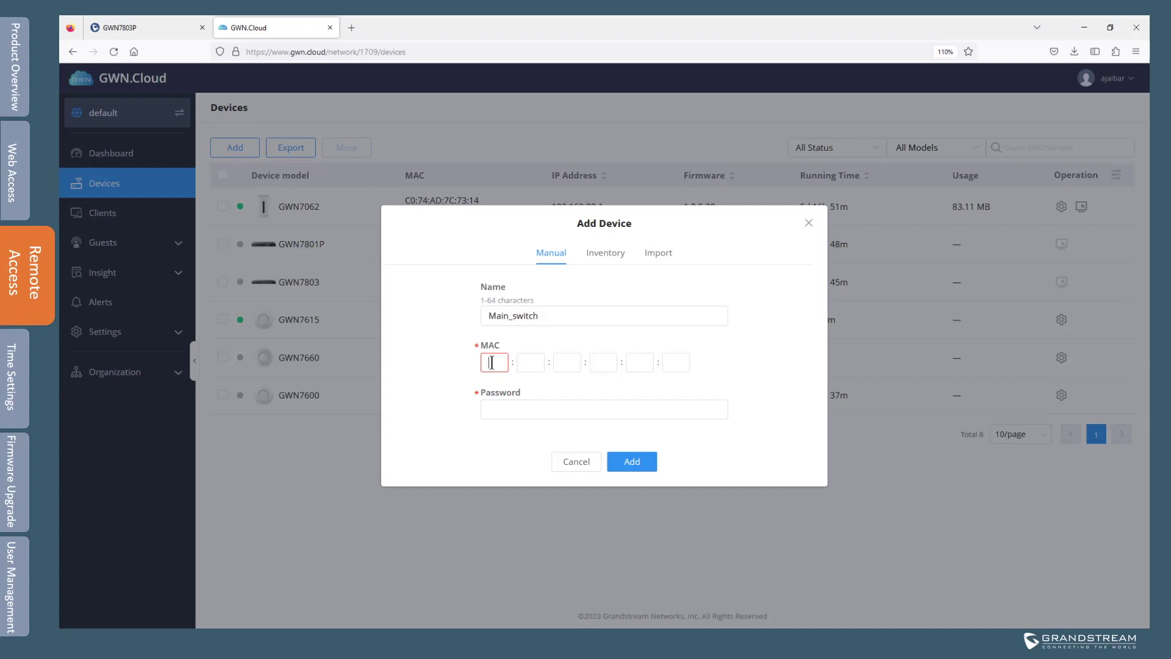
text(c074acbe9841)
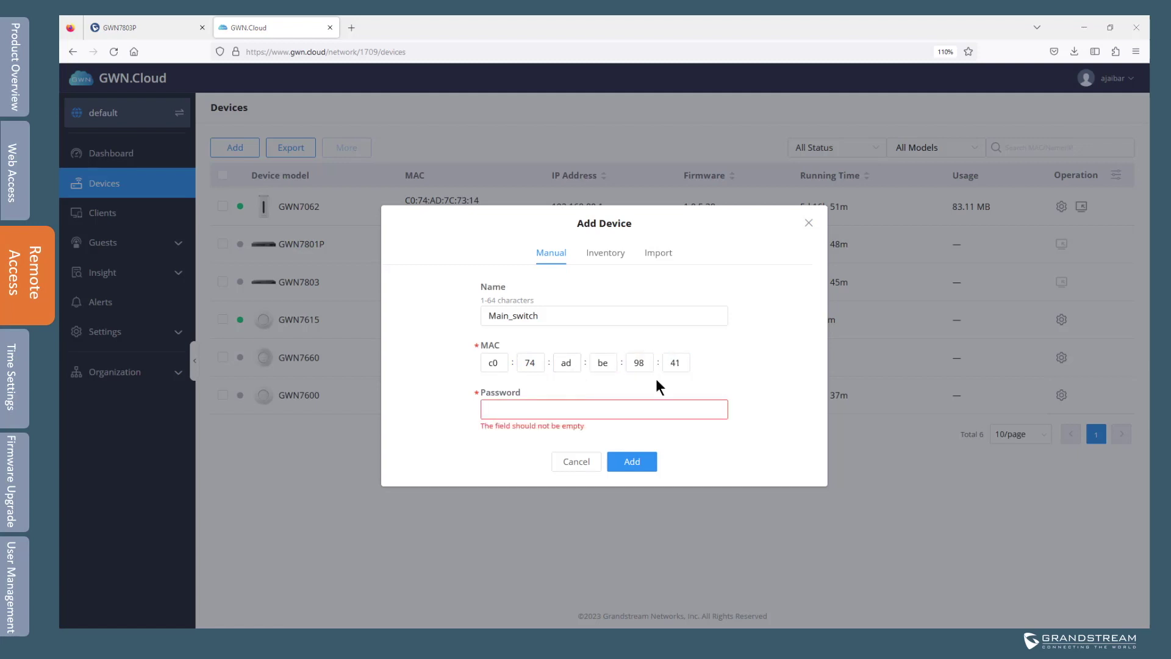
right_click(508, 410)
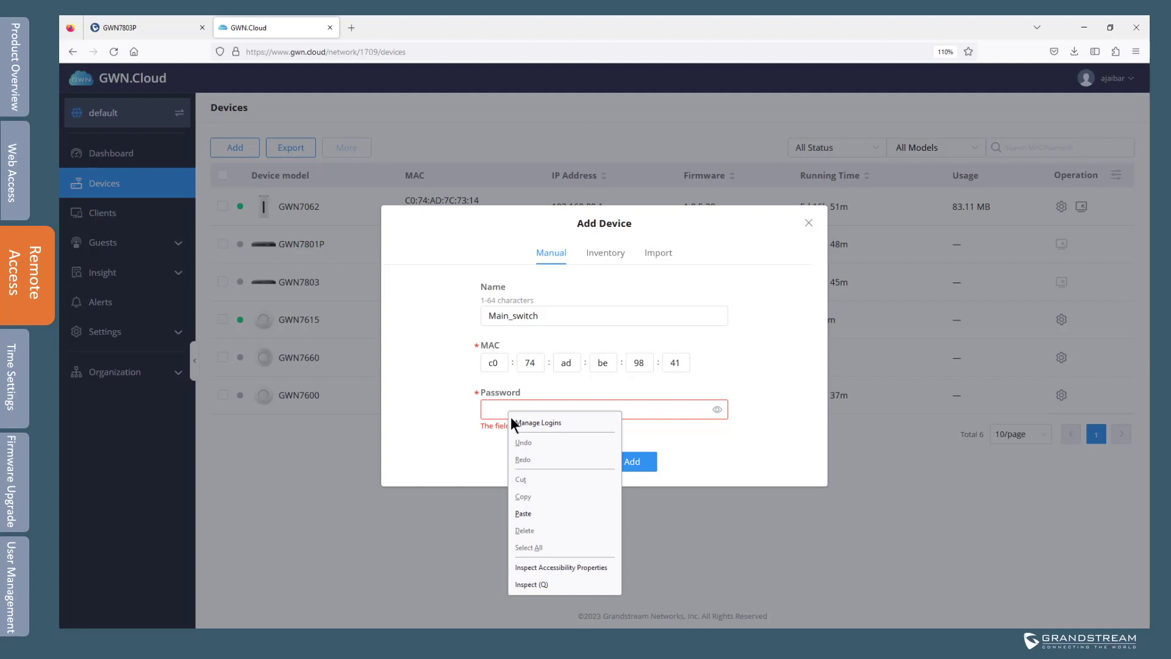
click(523, 513)
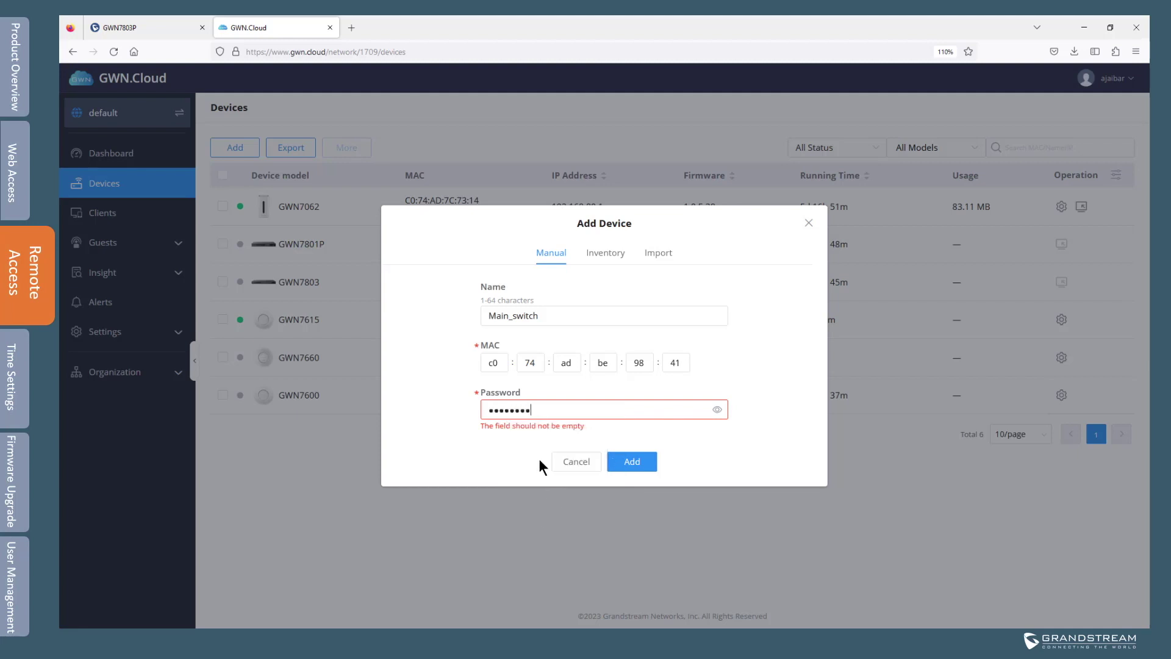
click(631, 465)
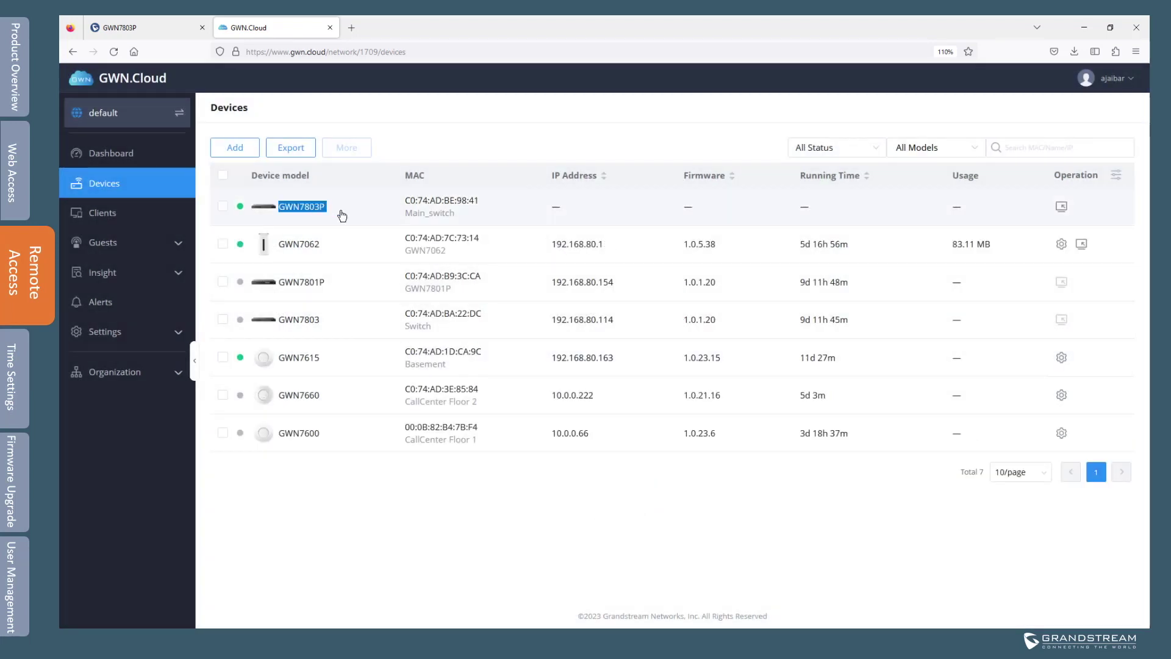
Open remote access to Main_switch from GWN.Cloud, then go back to the switch's System Info tab.
double_click(296, 208)
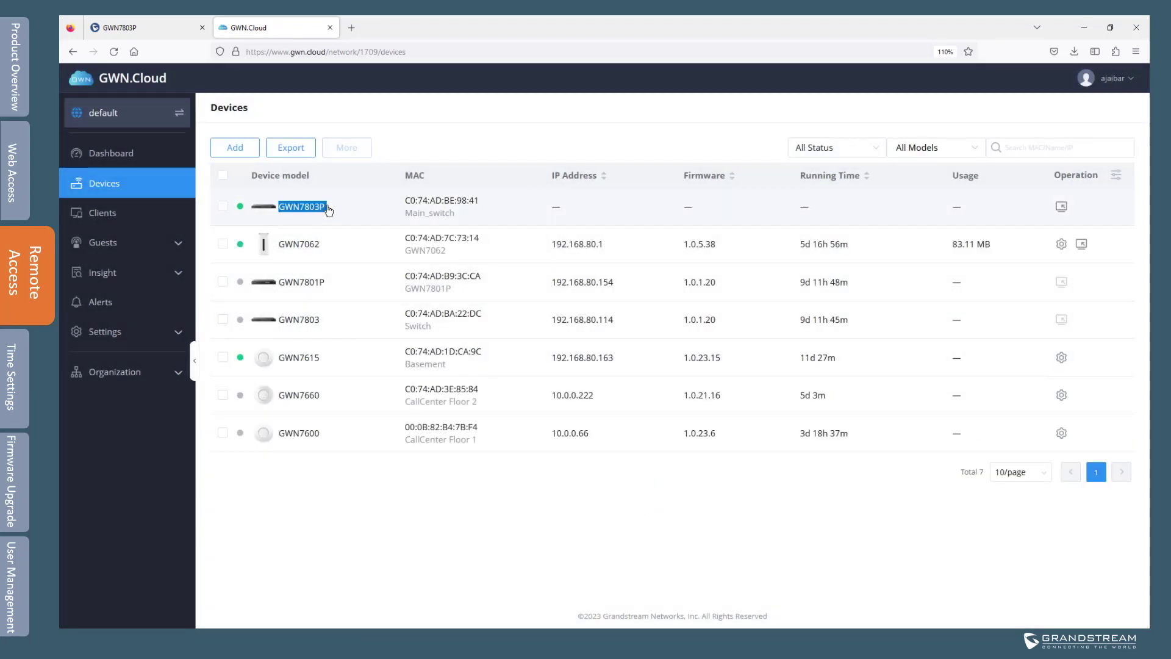
click(463, 137)
click(1061, 210)
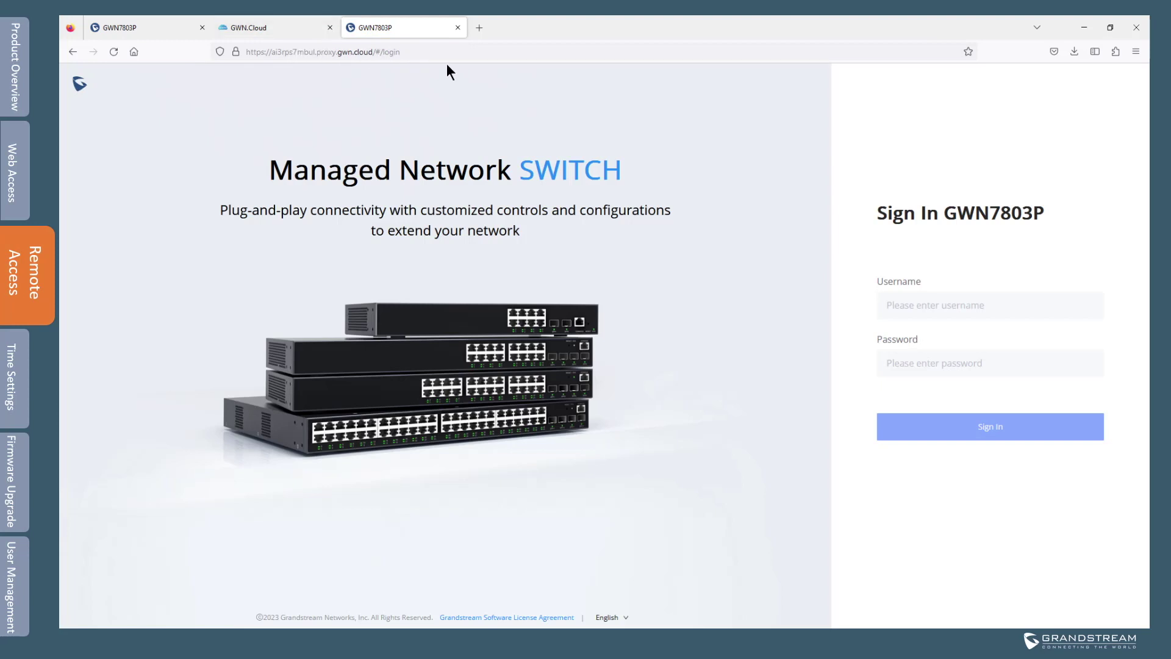
drag(410, 52, 248, 54)
click(477, 55)
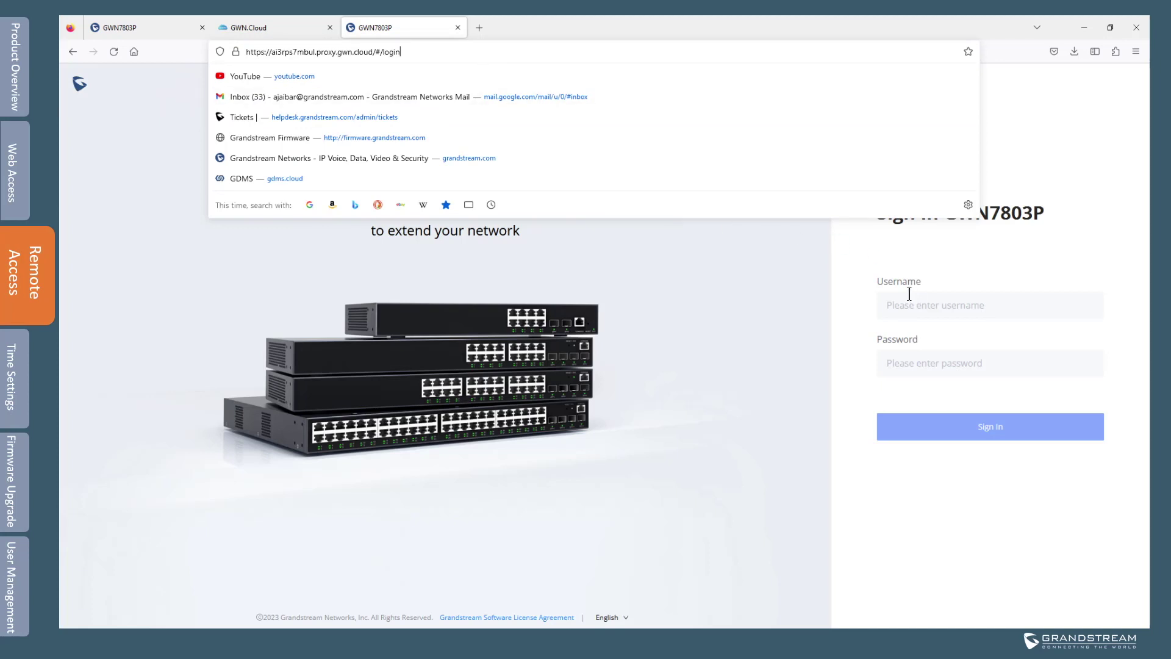
click(755, 290)
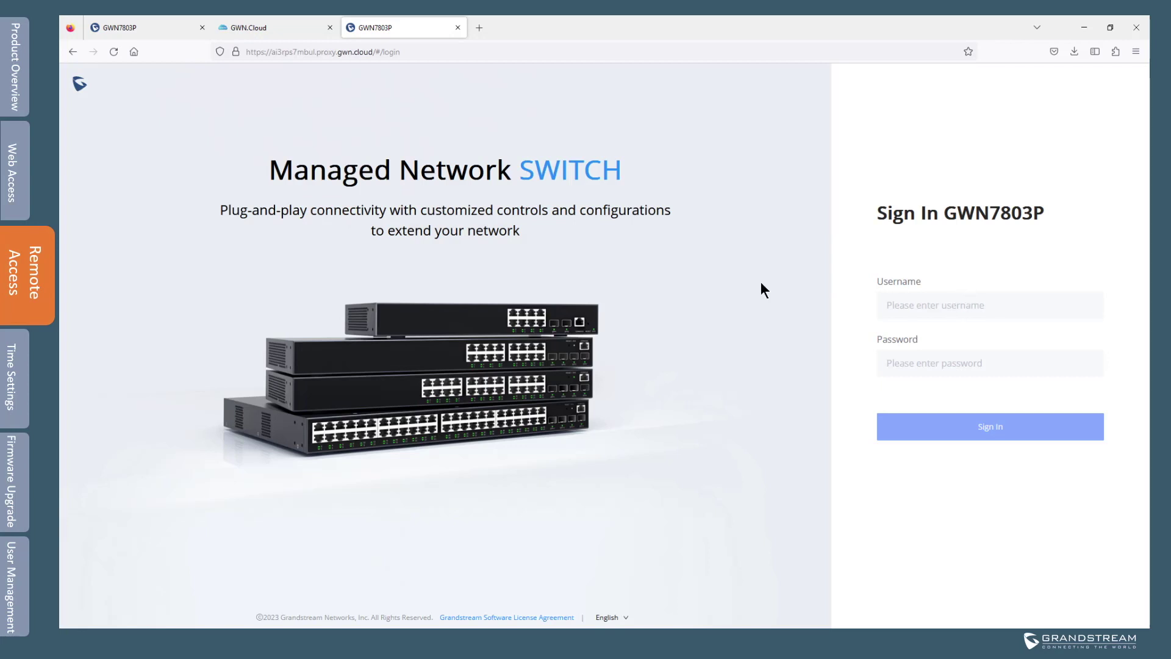
click(144, 29)
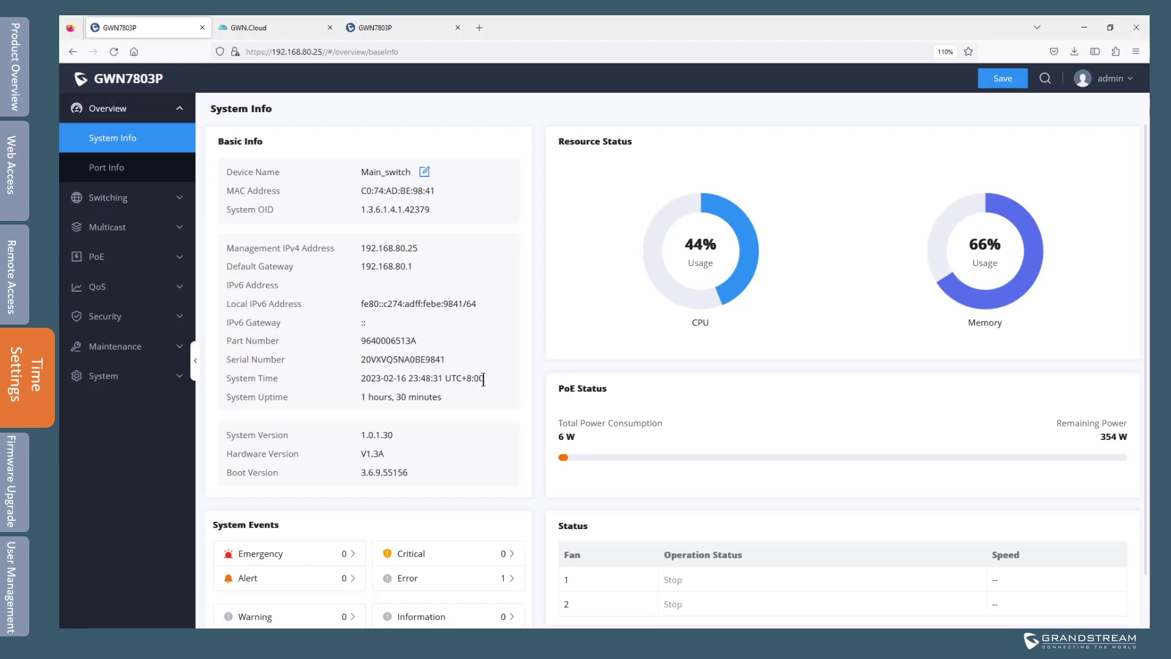
Note the UTC+8:00 system time and expand the System settings group.
drag(492, 378, 357, 378)
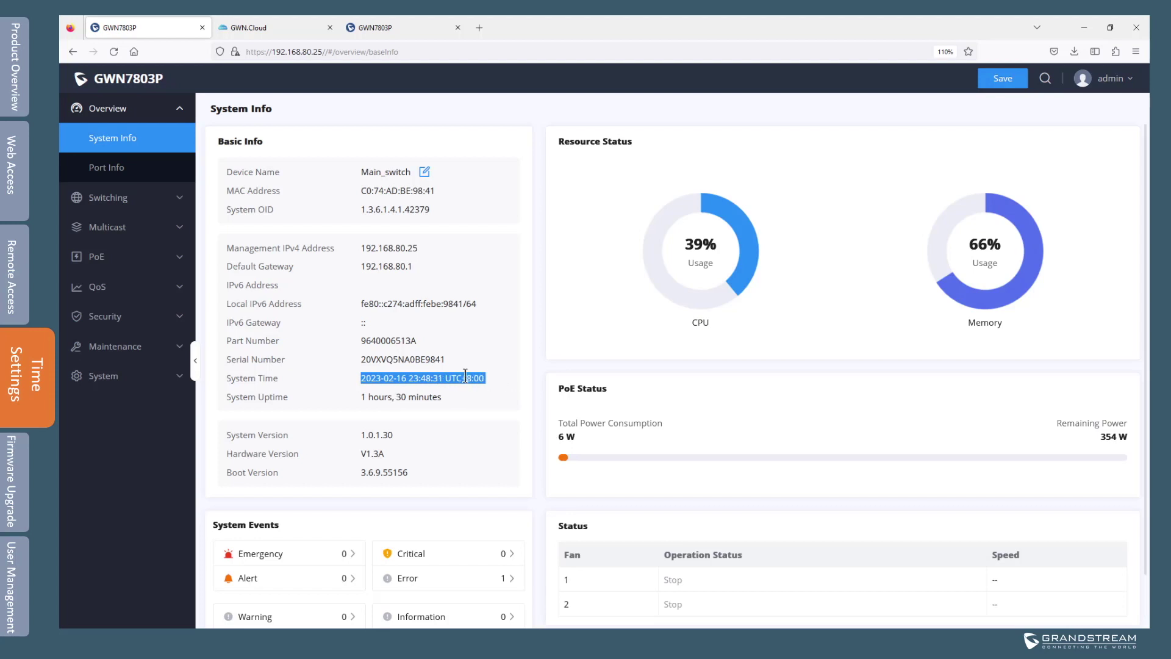
click(124, 380)
Set Date & Time to Automatic (NTP Server), keeping pool.ntp.org as the server.
click(132, 412)
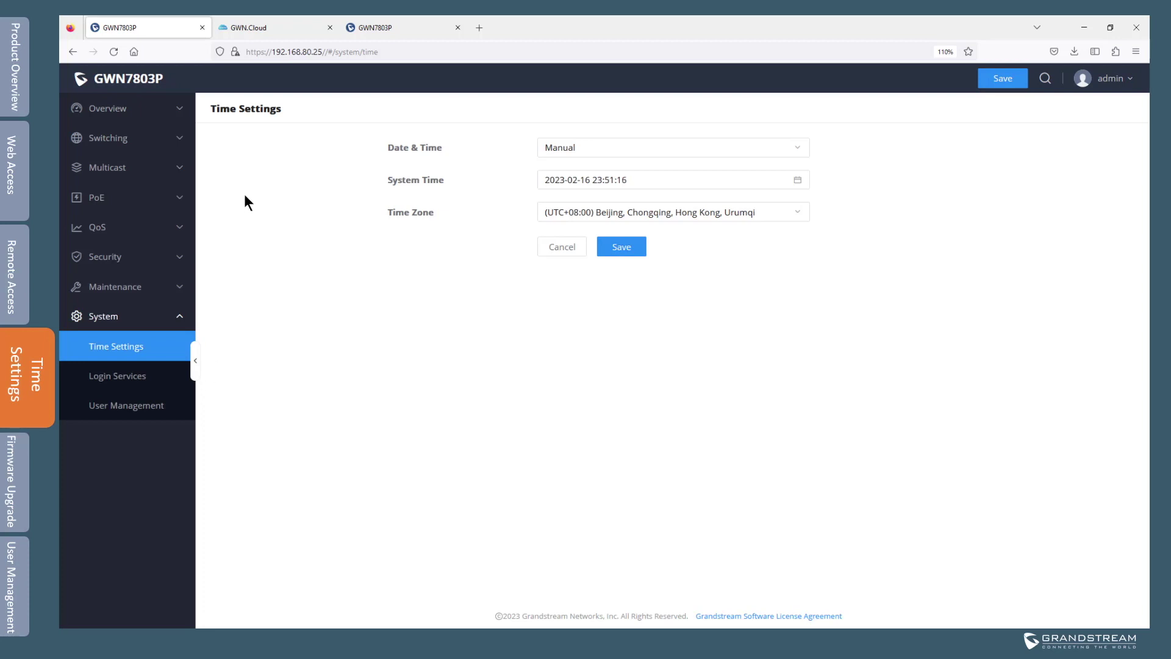
click(598, 152)
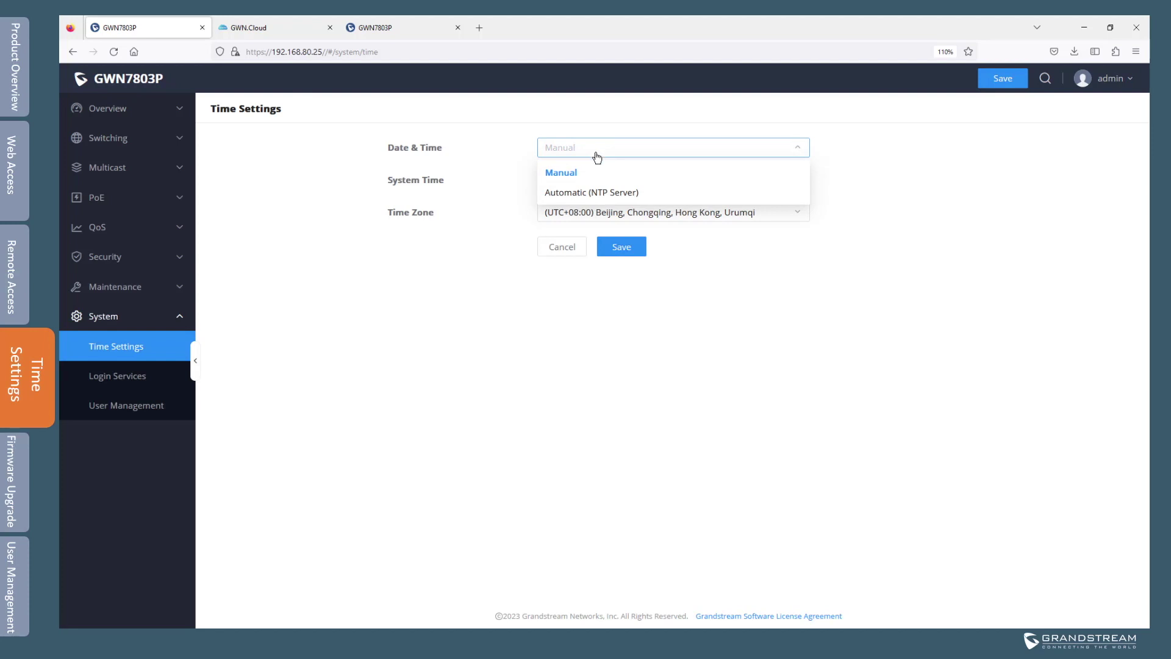
click(588, 192)
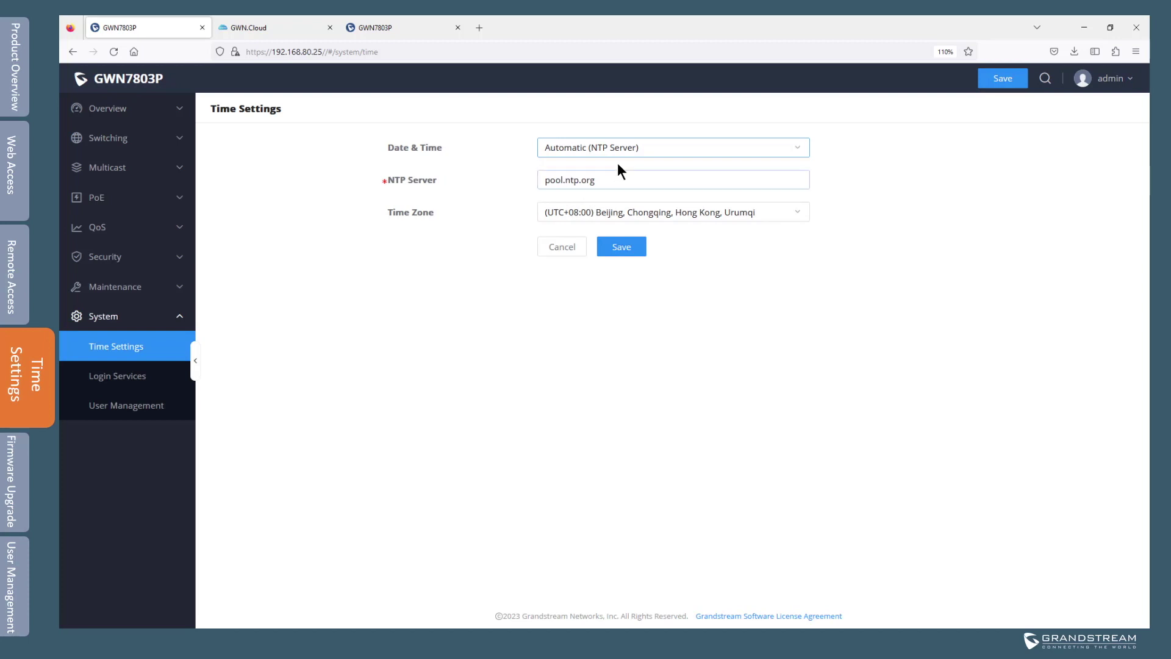
click(595, 180)
double_click(588, 180)
drag(539, 181, 529, 184)
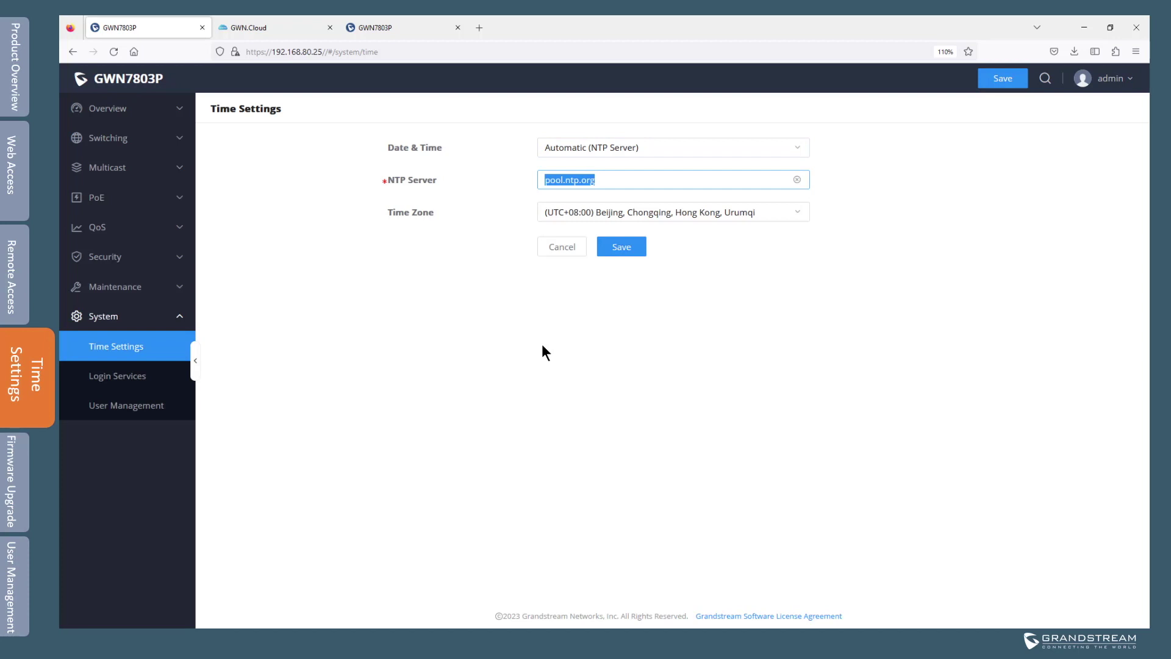
click(620, 180)
Choose (UTC-05:00) Eastern Time (US & Canada) as the time zone and save.
click(800, 212)
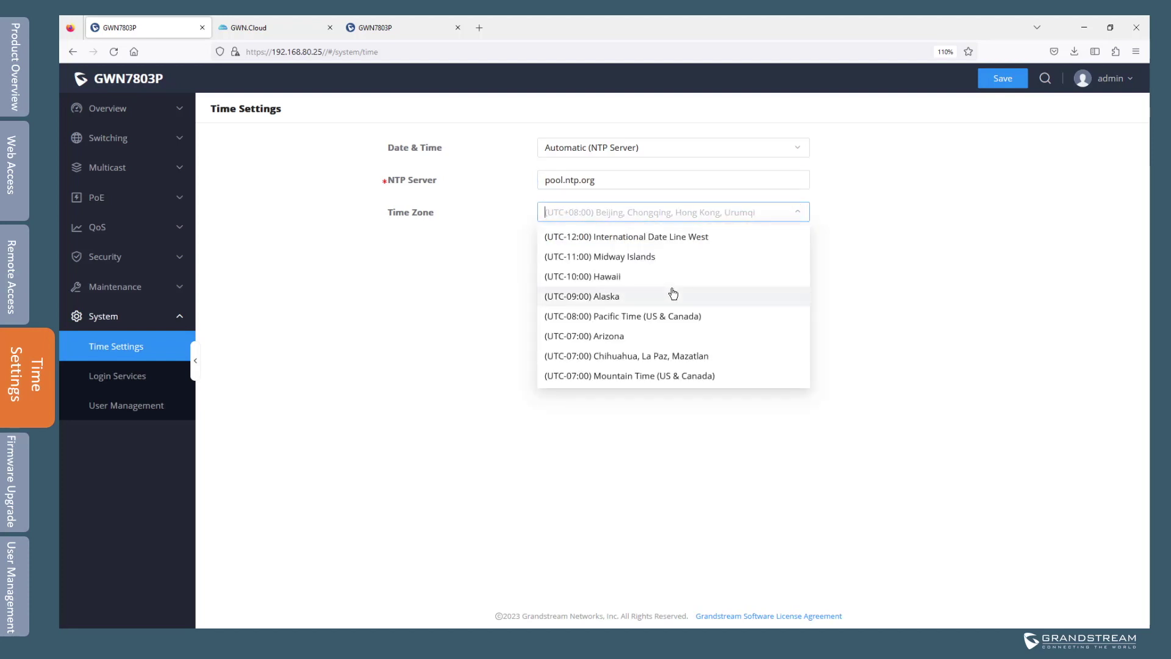
text(east)
click(635, 241)
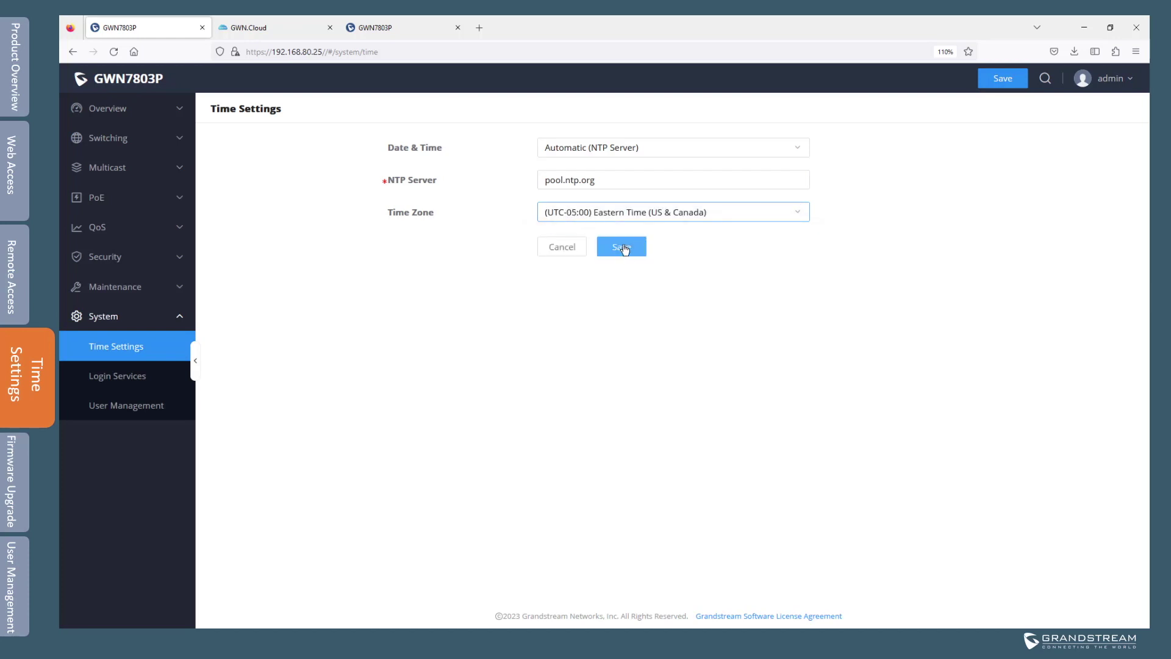
click(621, 247)
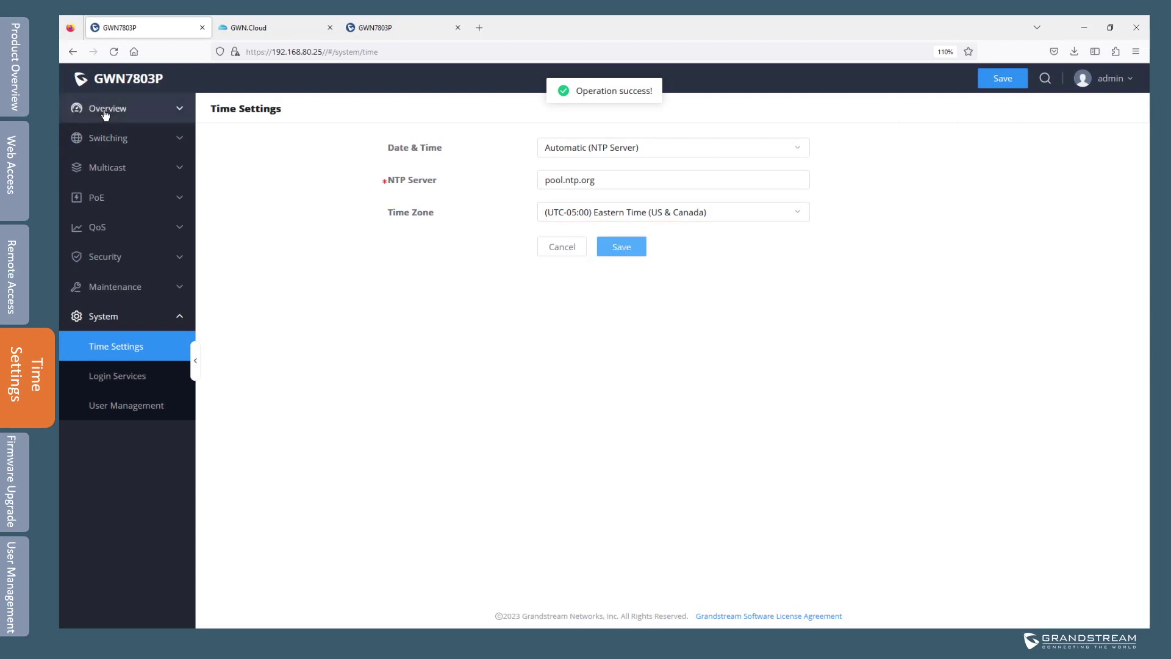
click(110, 108)
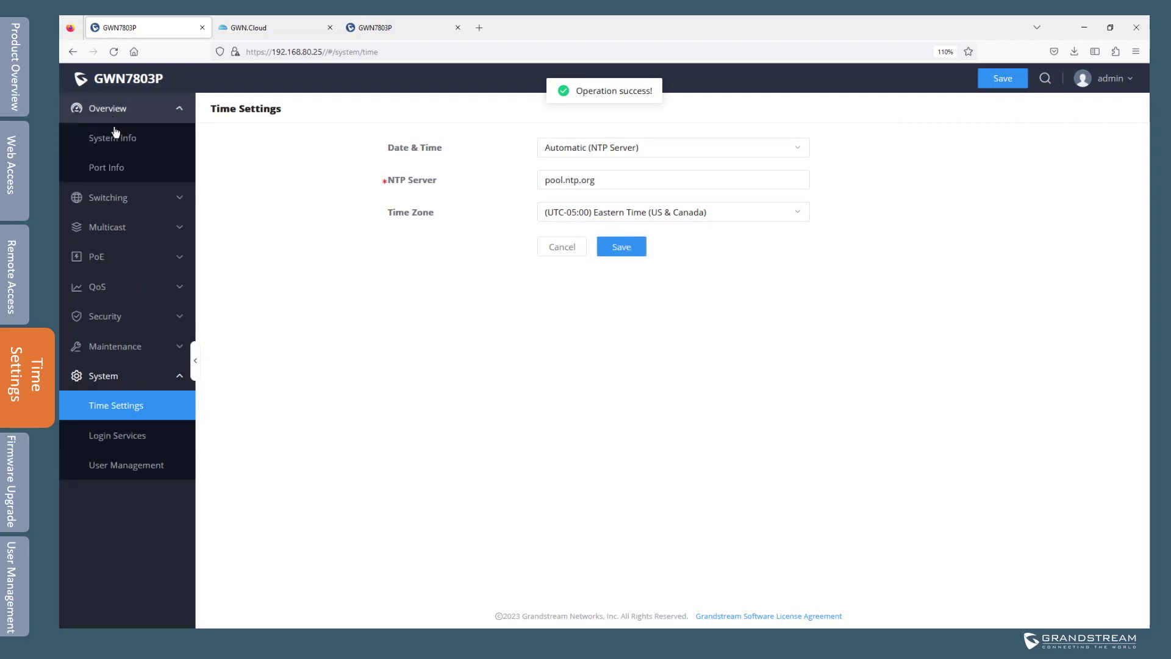
Open System Info and verify the System Time now shows UTC-5:00.
click(115, 137)
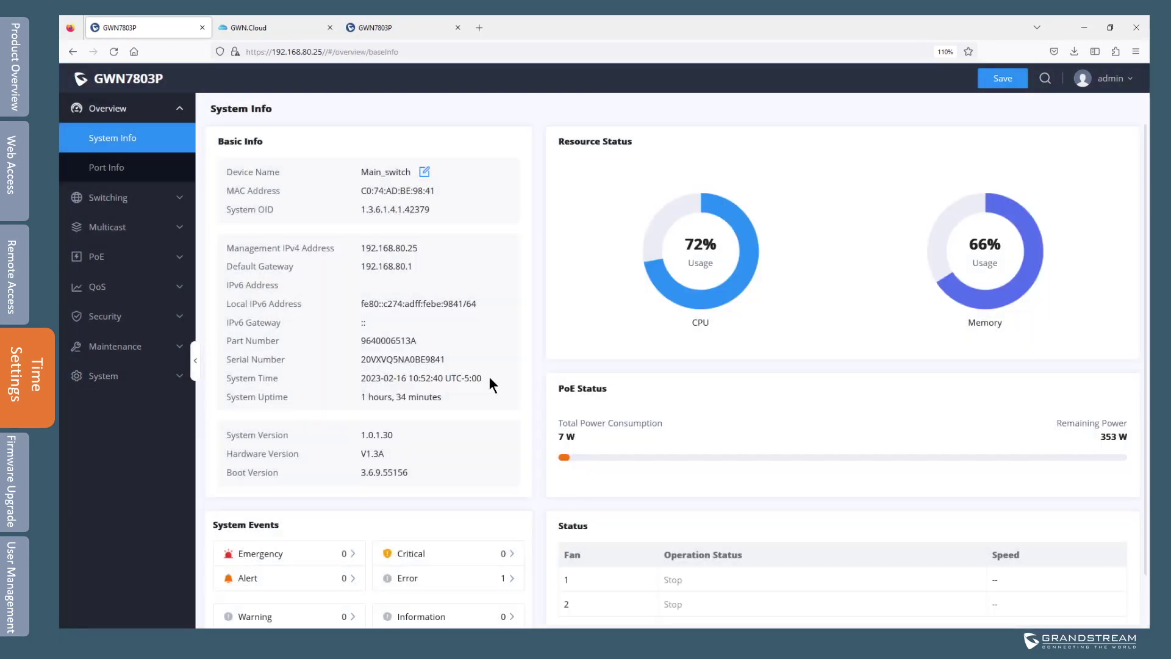
drag(484, 378, 346, 375)
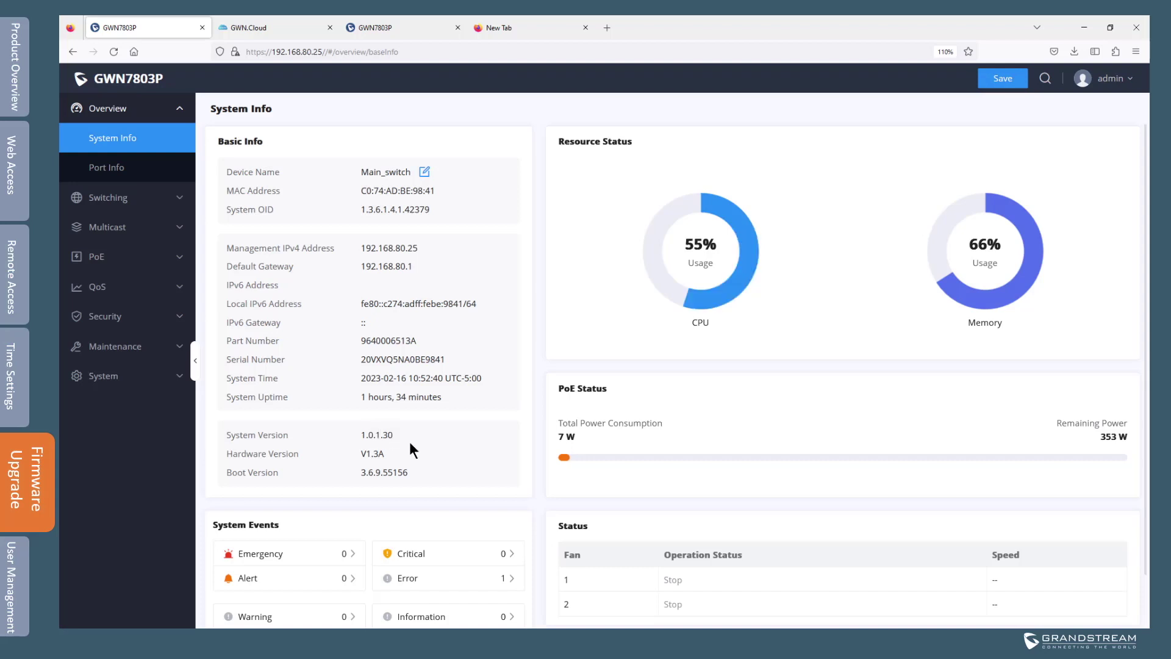
In a new tab, load firmware.grandstream.com and find the GWN780x switch firmware 1.0.1.30.
click(512, 27)
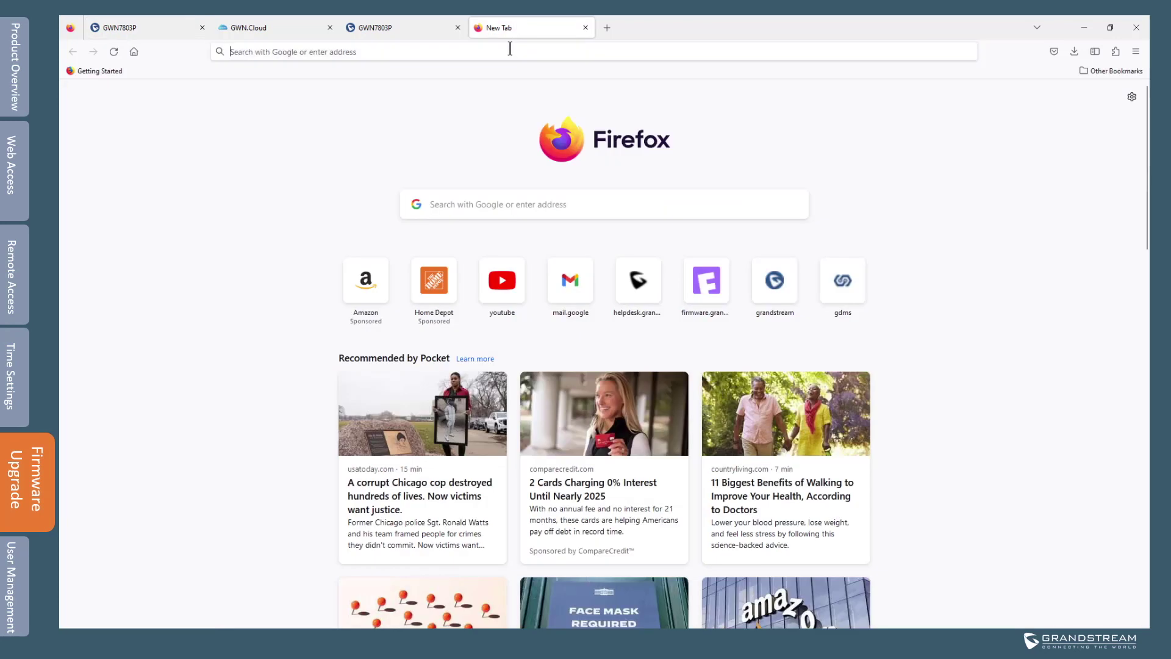
click(510, 50)
text(firmware.grandstream.com/)
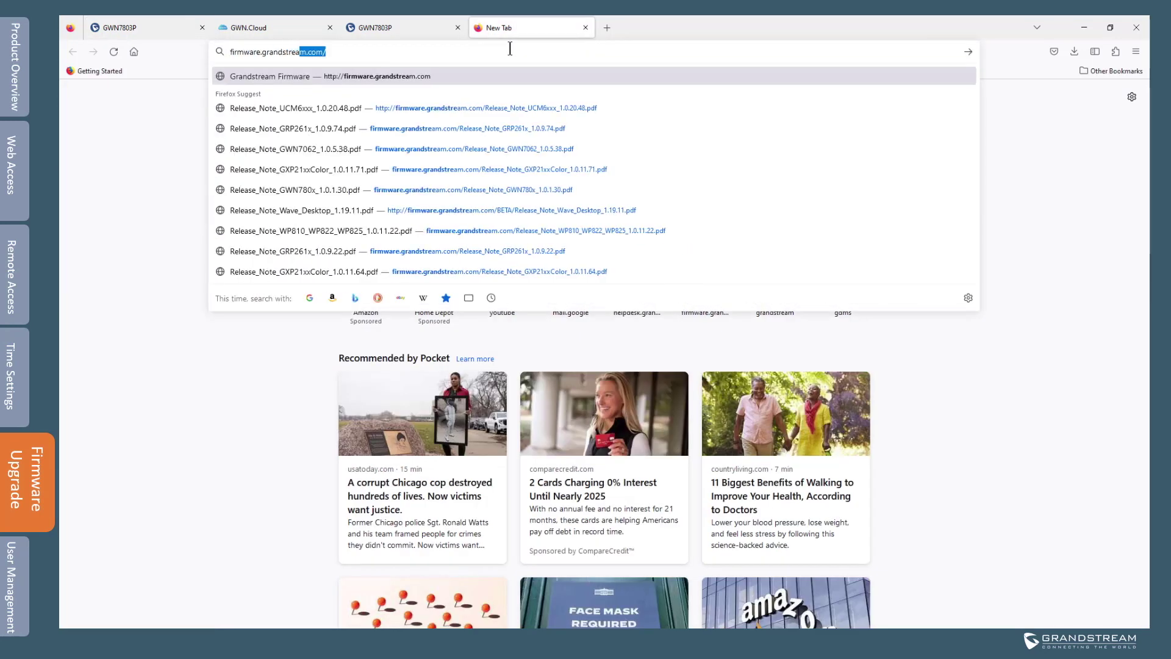
key(Return)
scroll(429, 370, down, 5)
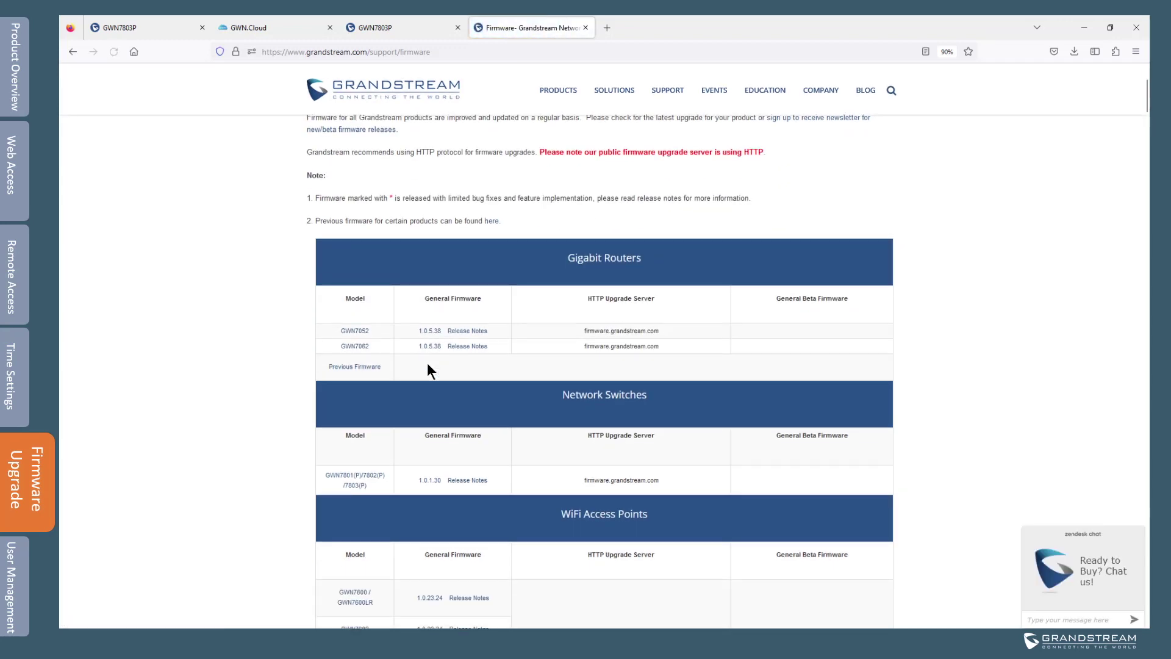
scroll(489, 350, down, 1)
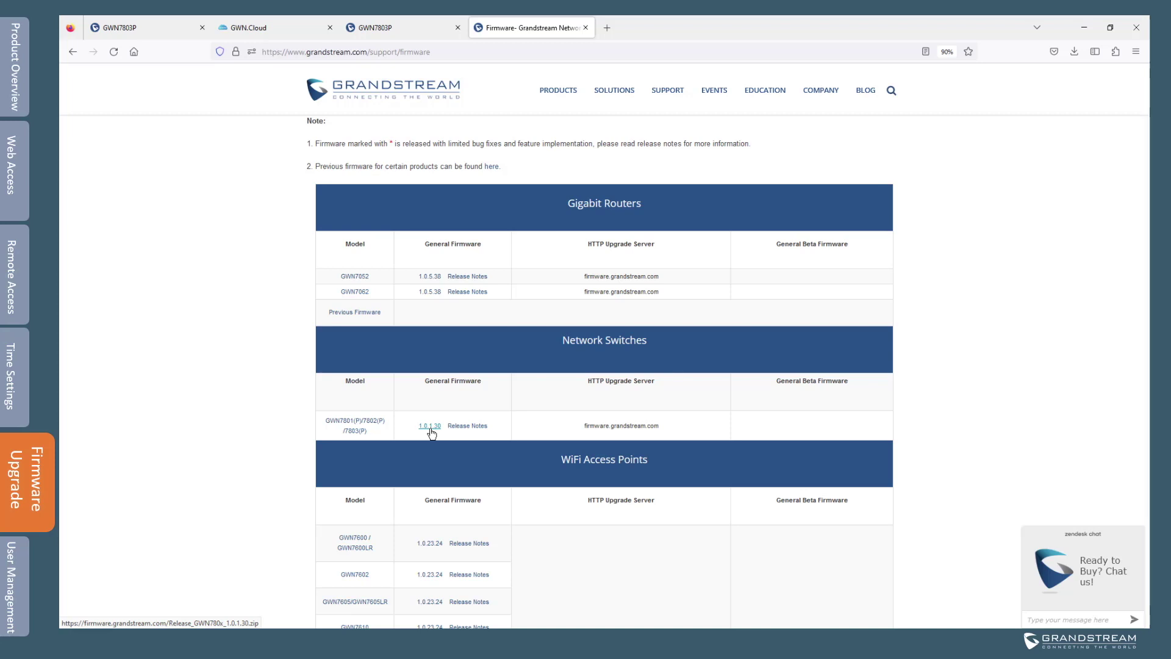
click(147, 27)
Open Maintenance > Upgrade, which shows current firmware version 1.0.1.30.
click(126, 348)
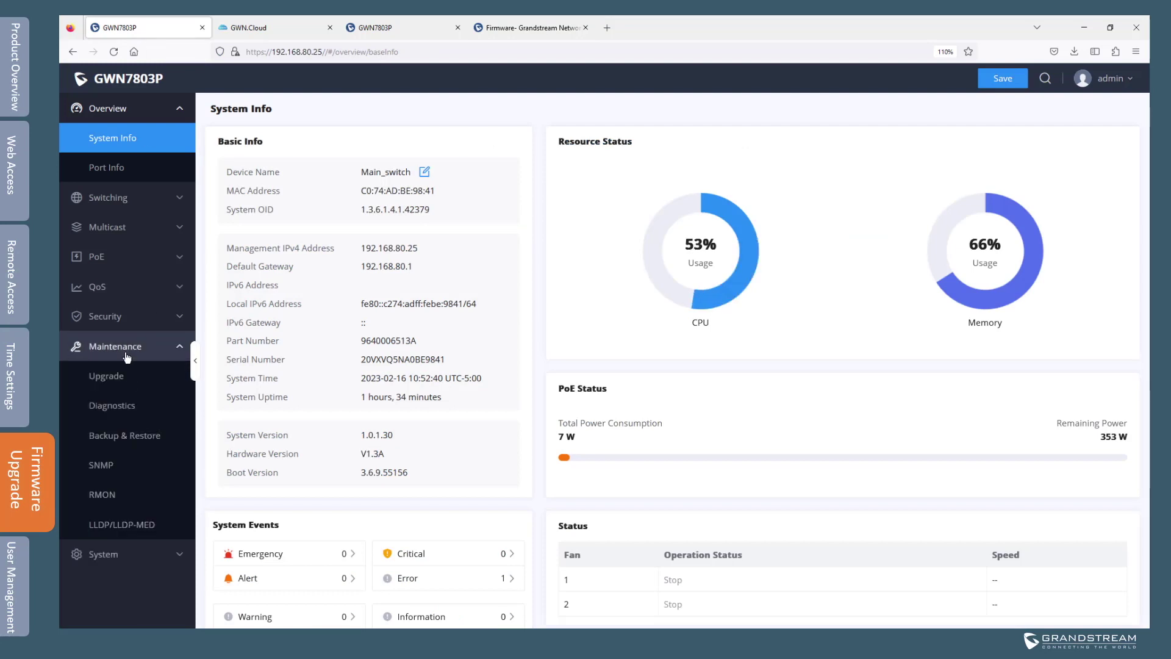
click(122, 378)
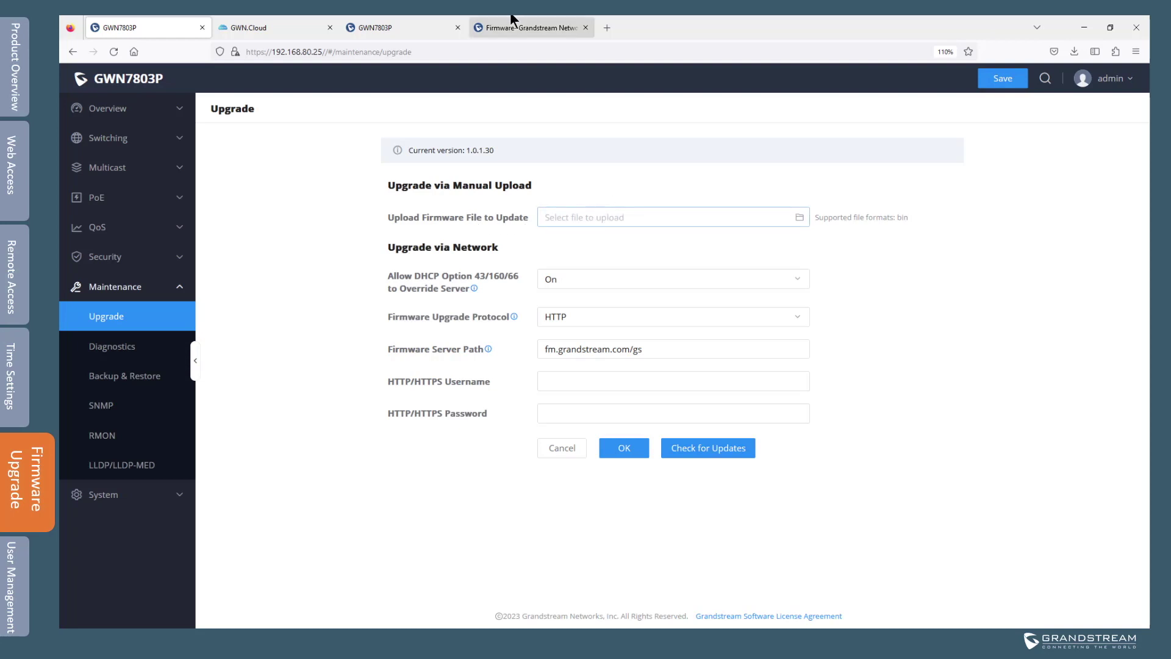
Download the 1.0.1.30 firmware zip and open the extracted Release_GWN780x_1.0.1.30 folder.
click(544, 25)
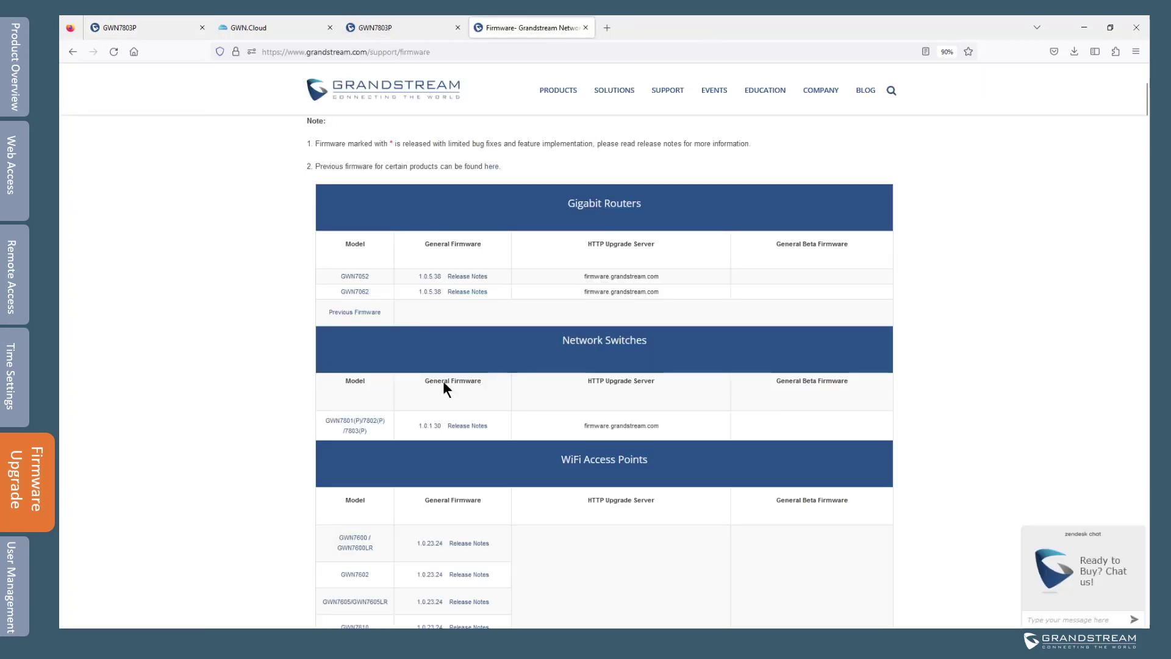
click(430, 426)
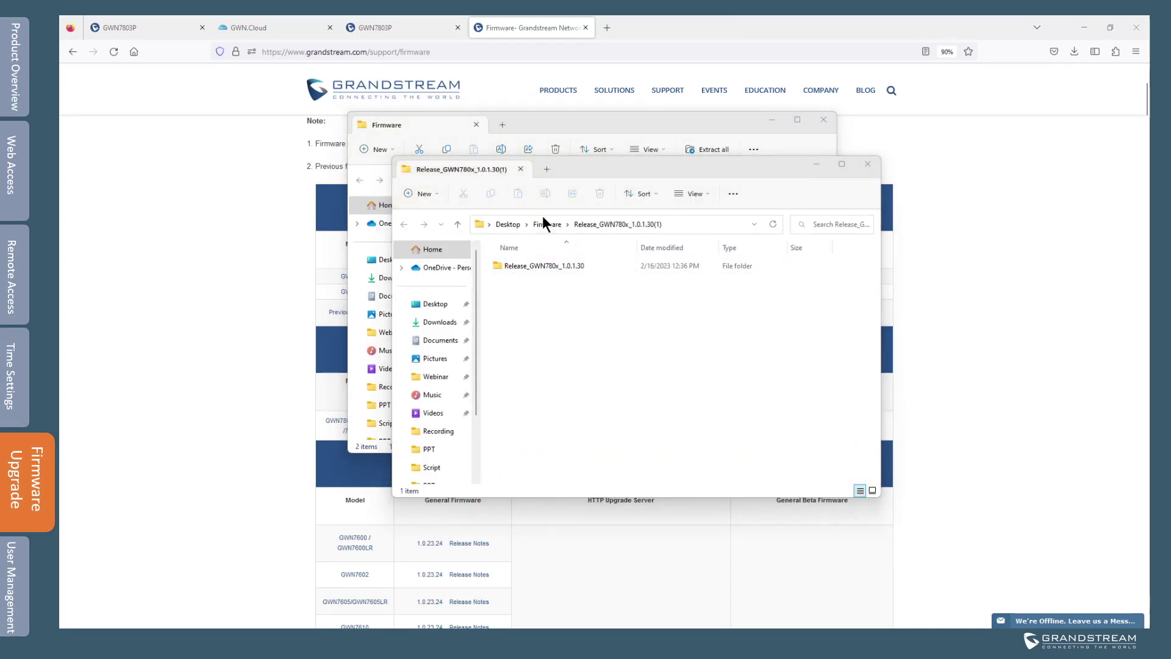
double_click(551, 266)
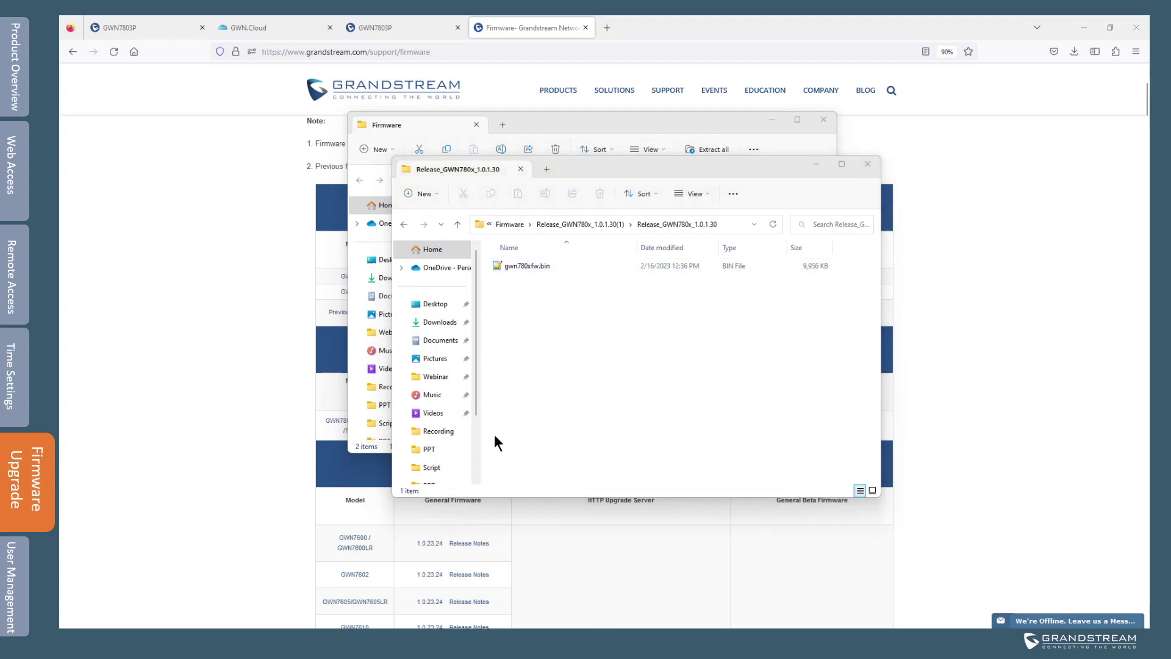
Upload gwn780xfw.bin as the firmware file and dismiss the 'Same version' failure notice.
click(133, 26)
click(598, 213)
click(364, 165)
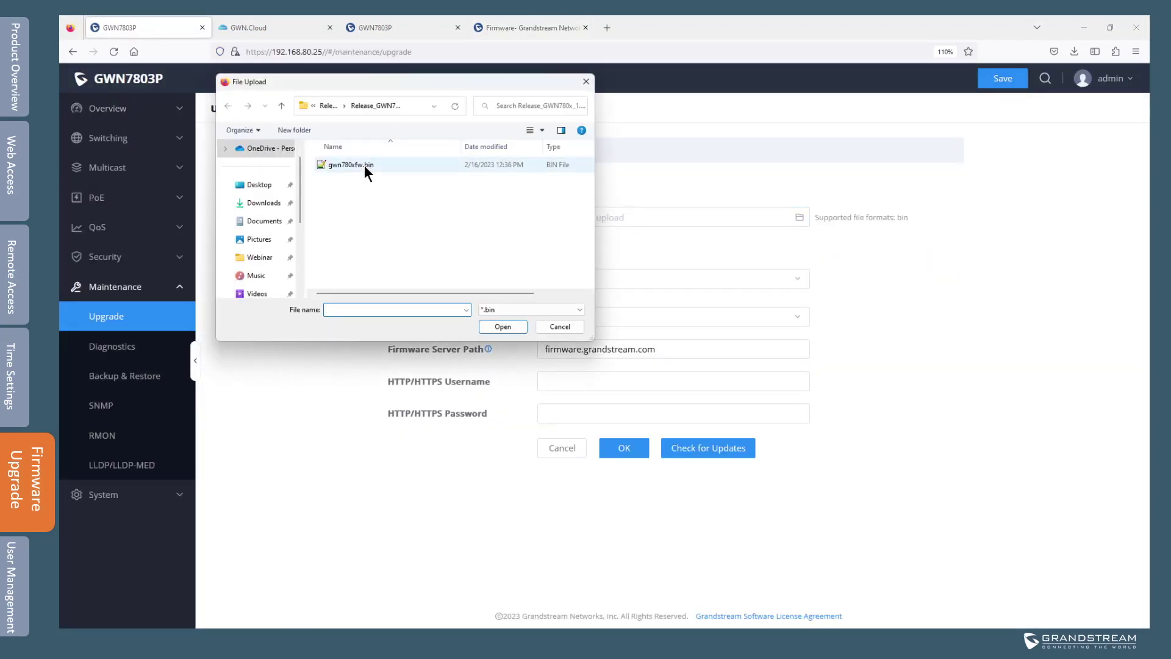
click(509, 325)
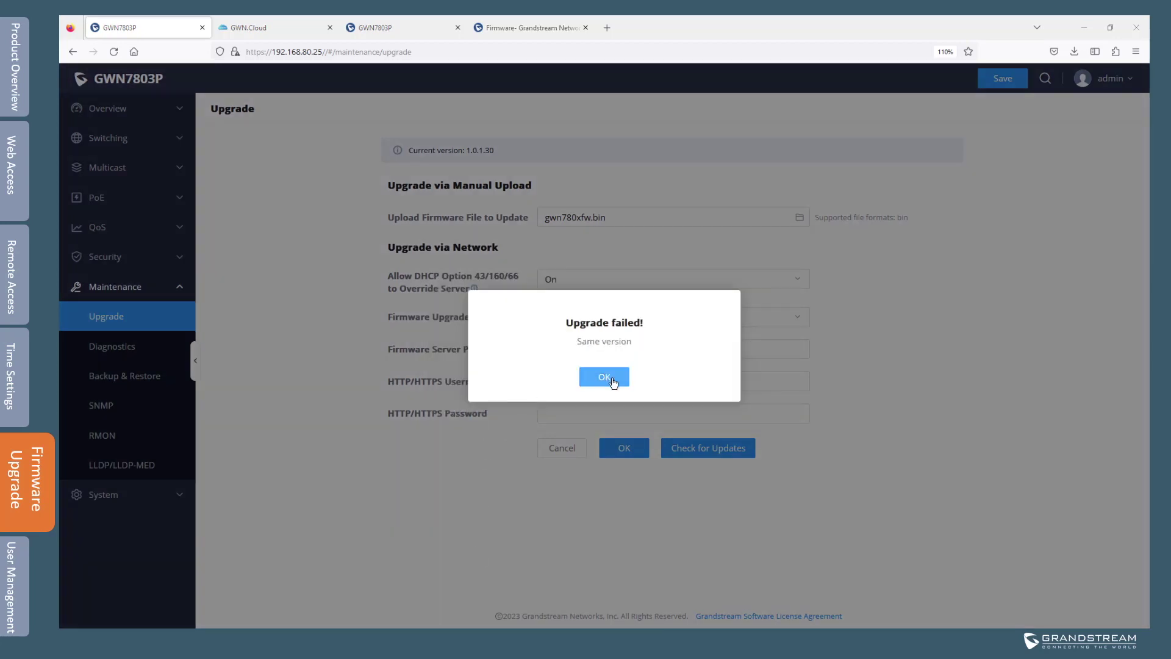
click(611, 378)
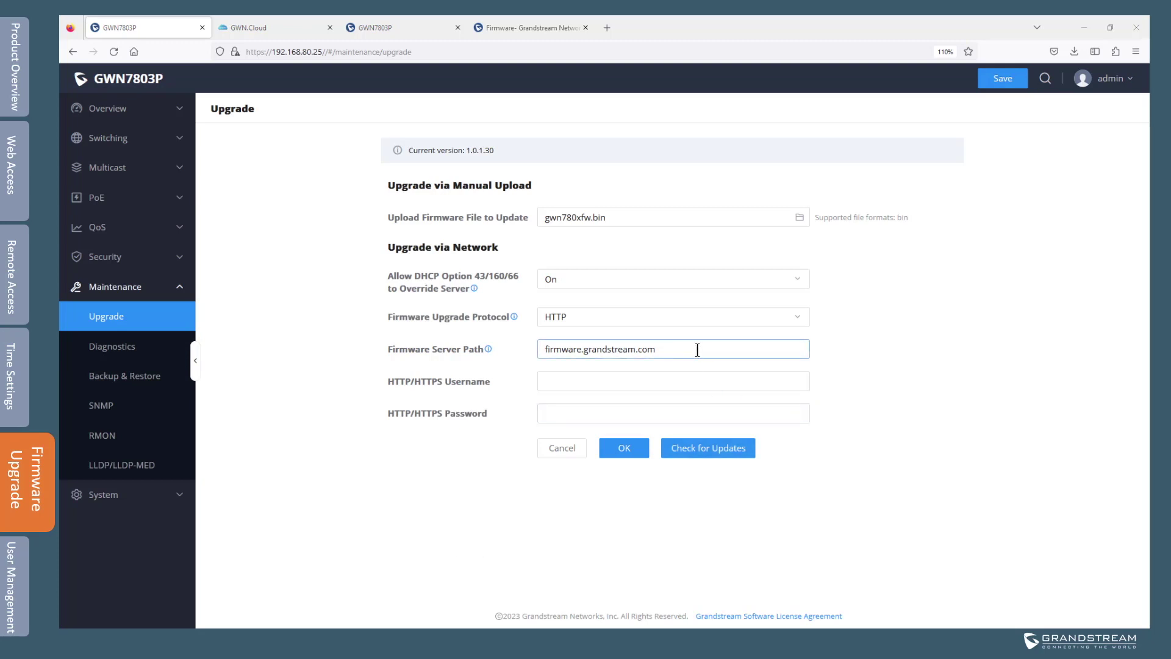
Save firmware.grandstream.com as the server path, check for updates, and dismiss 'Same version'.
drag(696, 349, 523, 346)
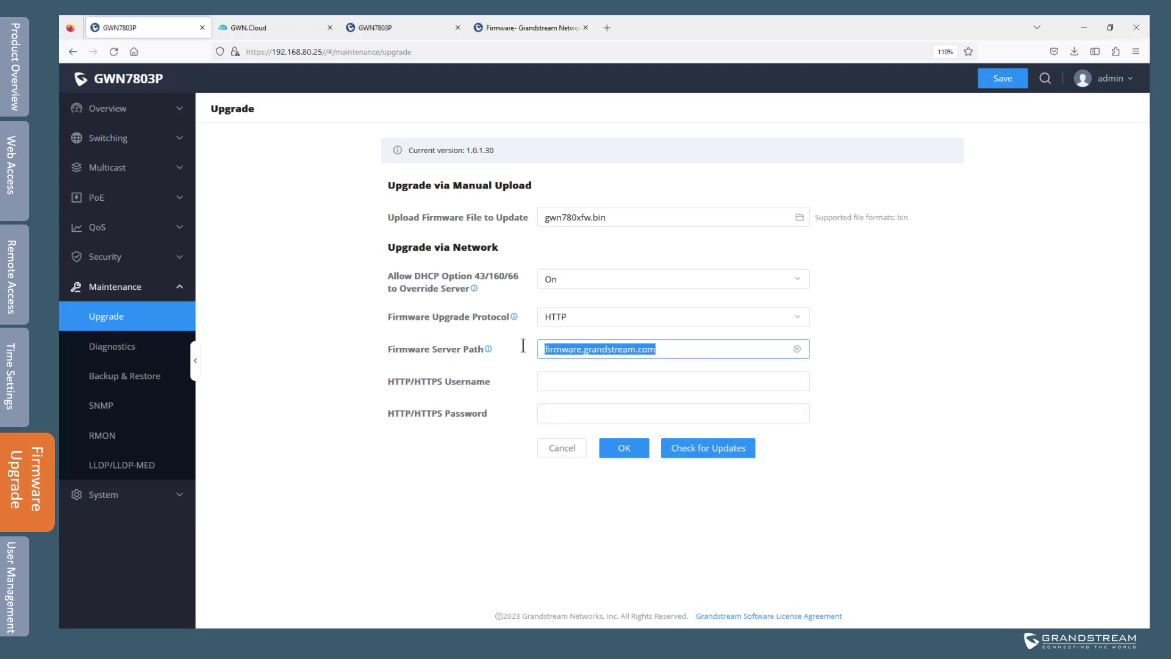
click(910, 375)
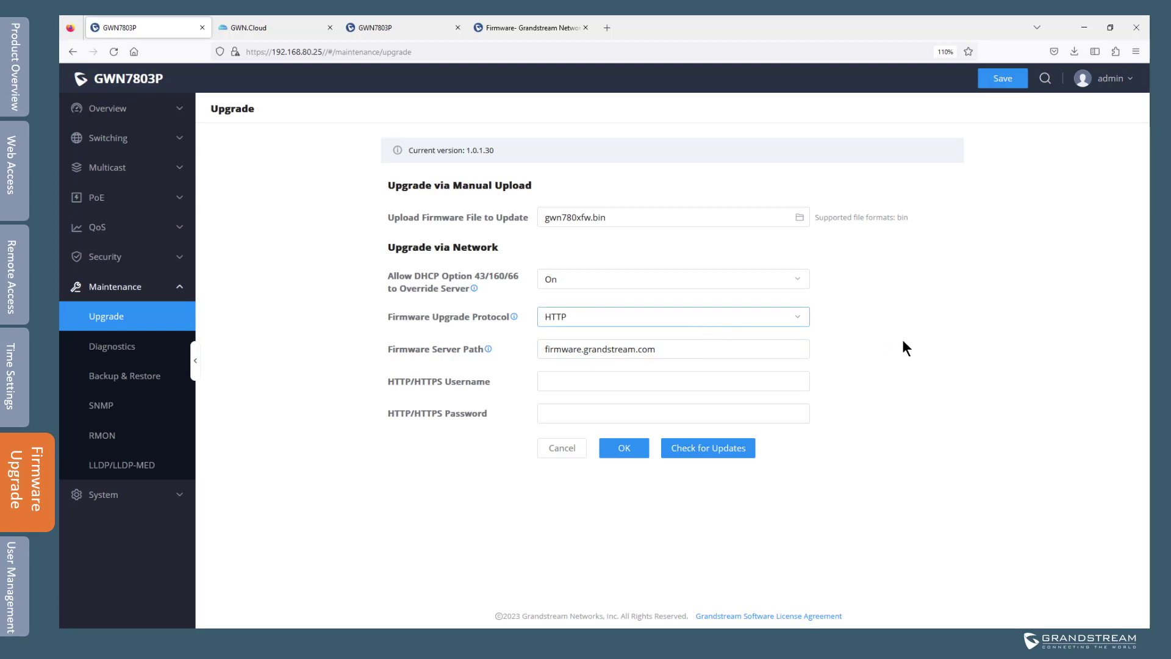
click(626, 449)
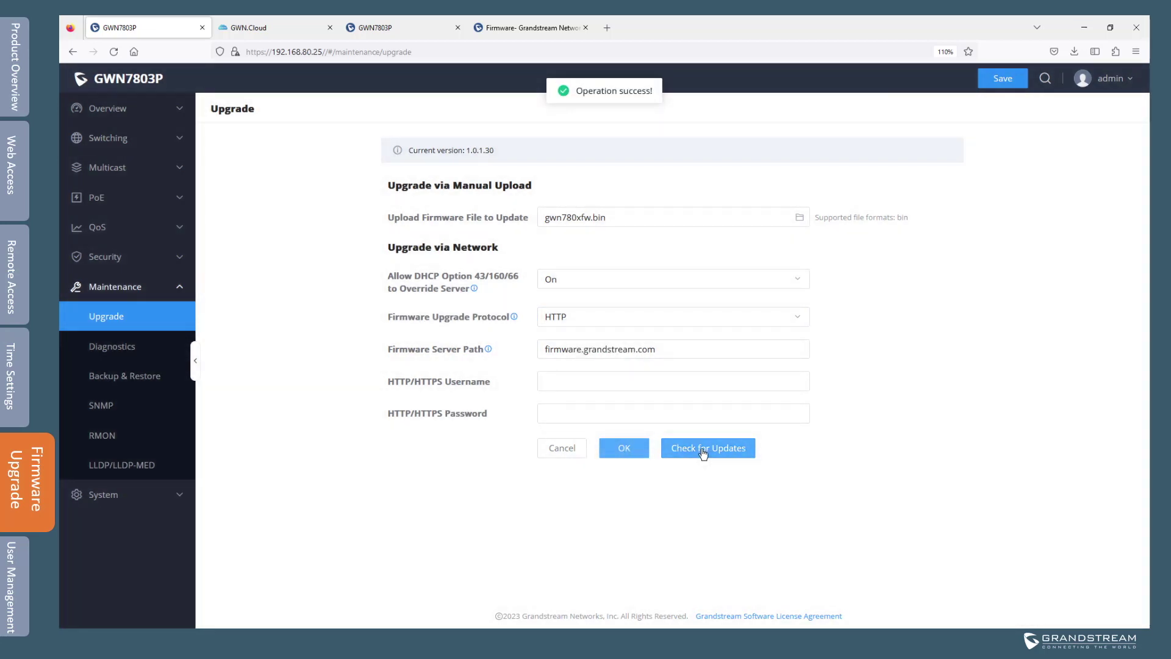
click(715, 448)
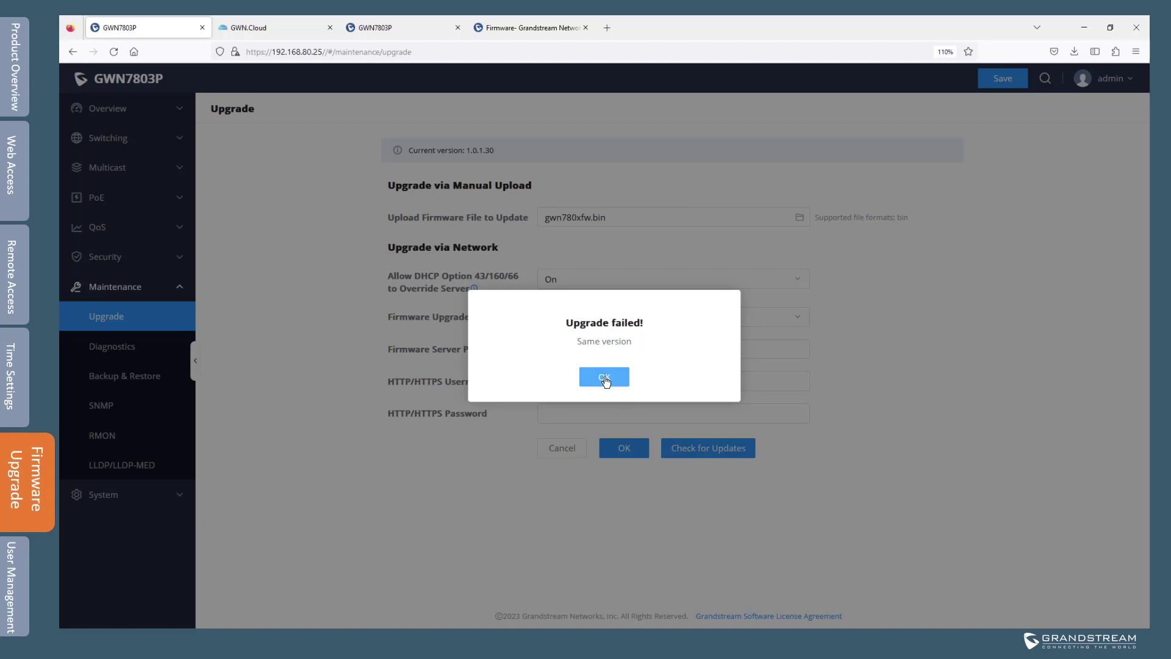
click(605, 382)
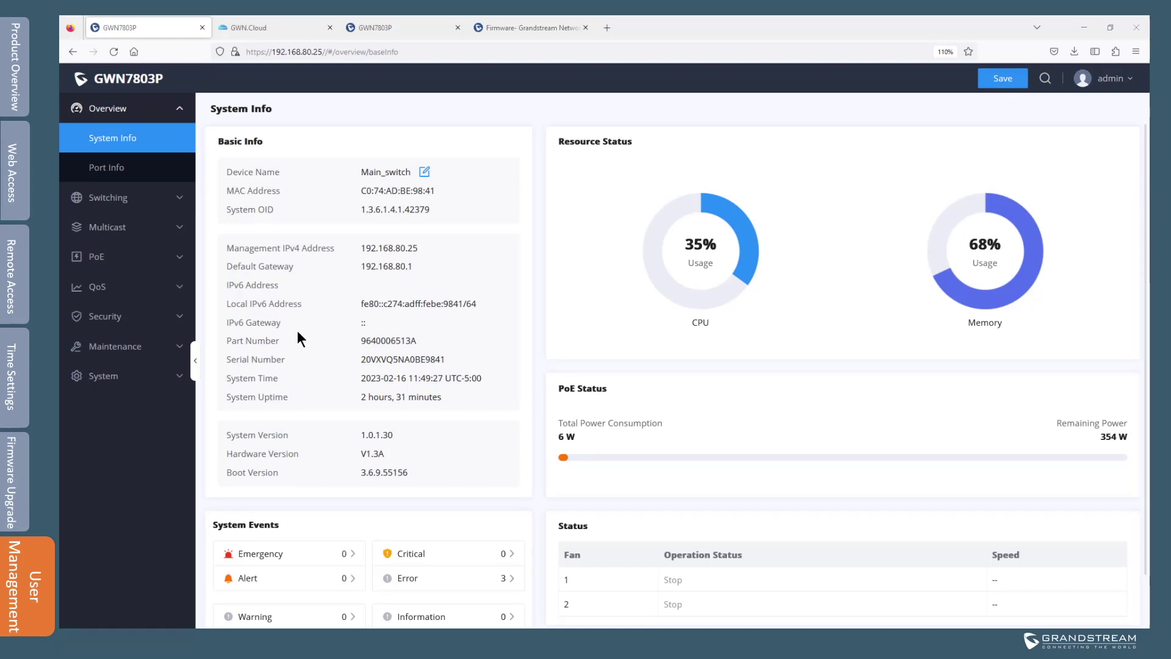
Go to System > User Management and open the Add User dialog.
click(118, 379)
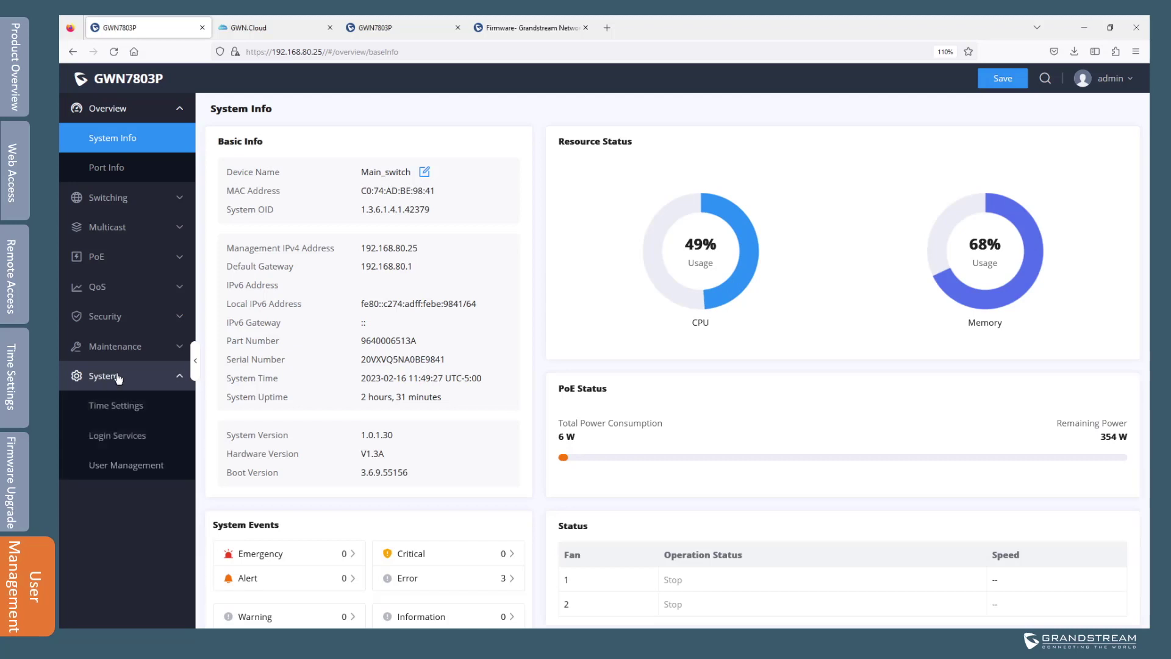
click(130, 469)
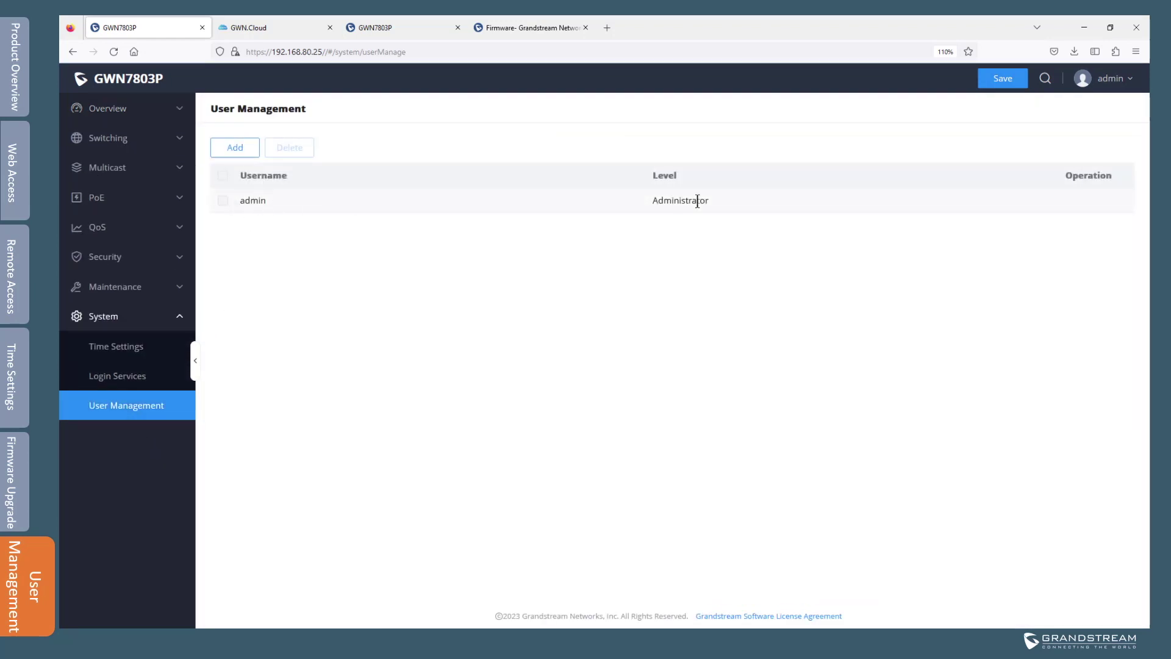
click(236, 153)
Create user 'junior' with a password and the Monitor privilege level.
click(527, 244)
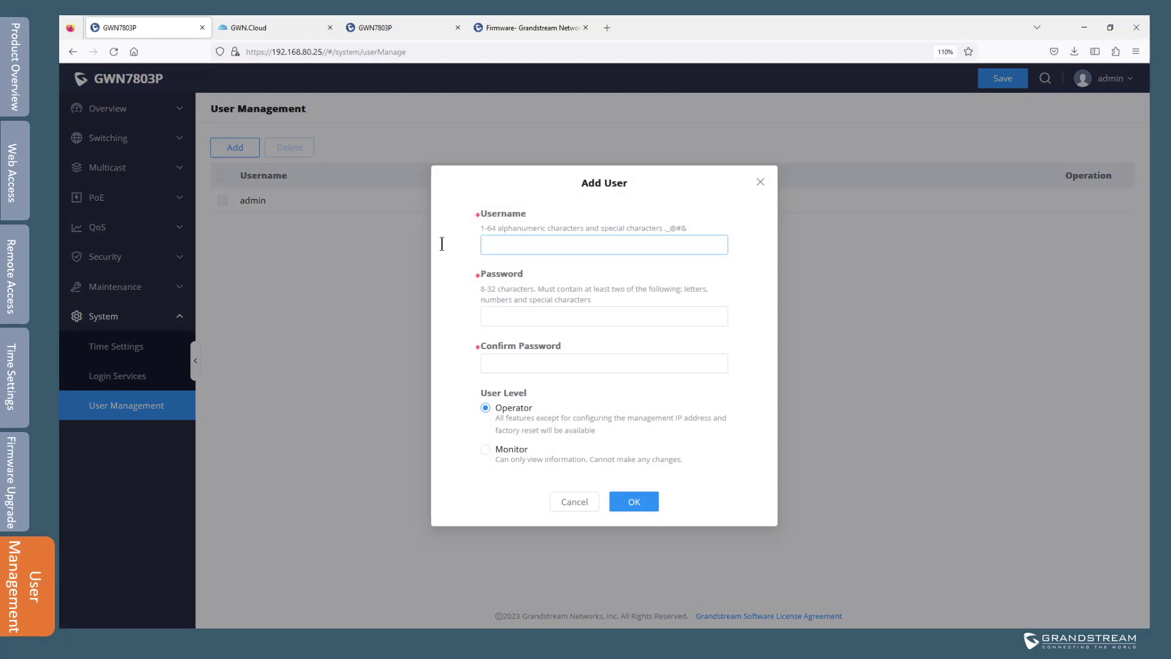
text(junior)
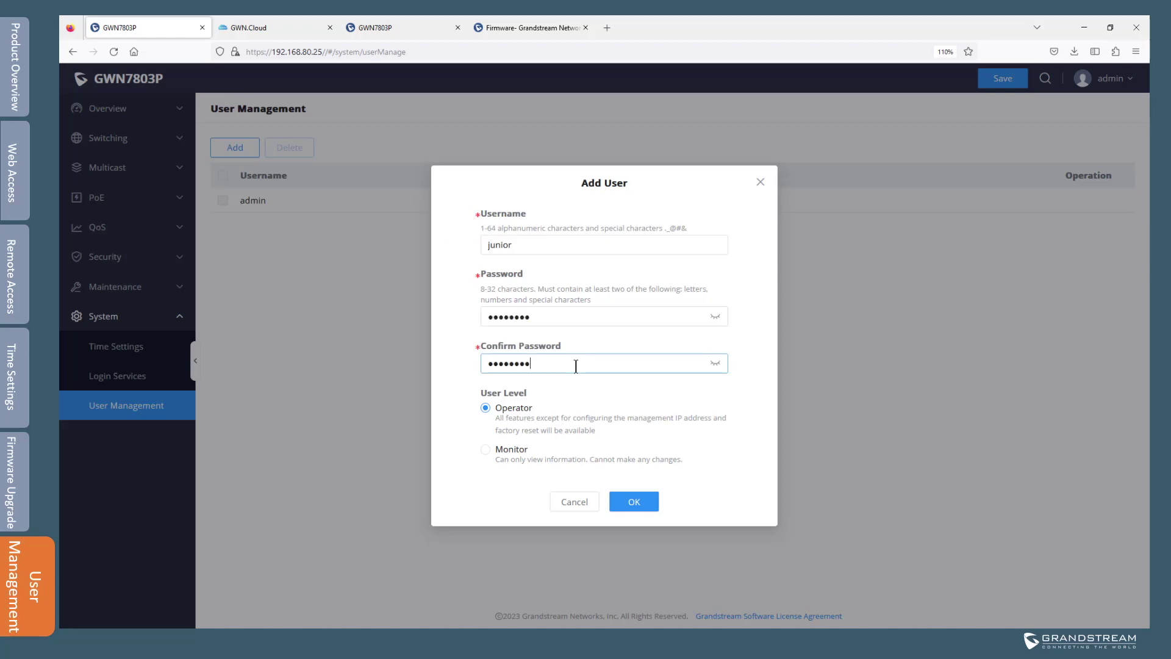
click(505, 245)
click(485, 450)
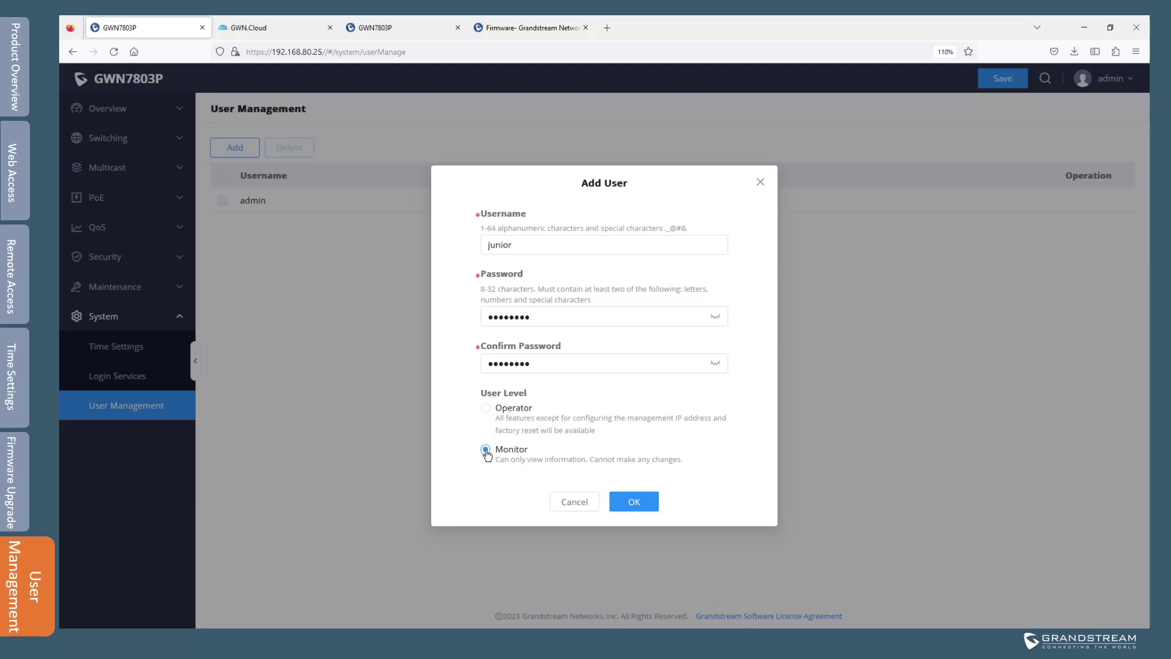
click(635, 504)
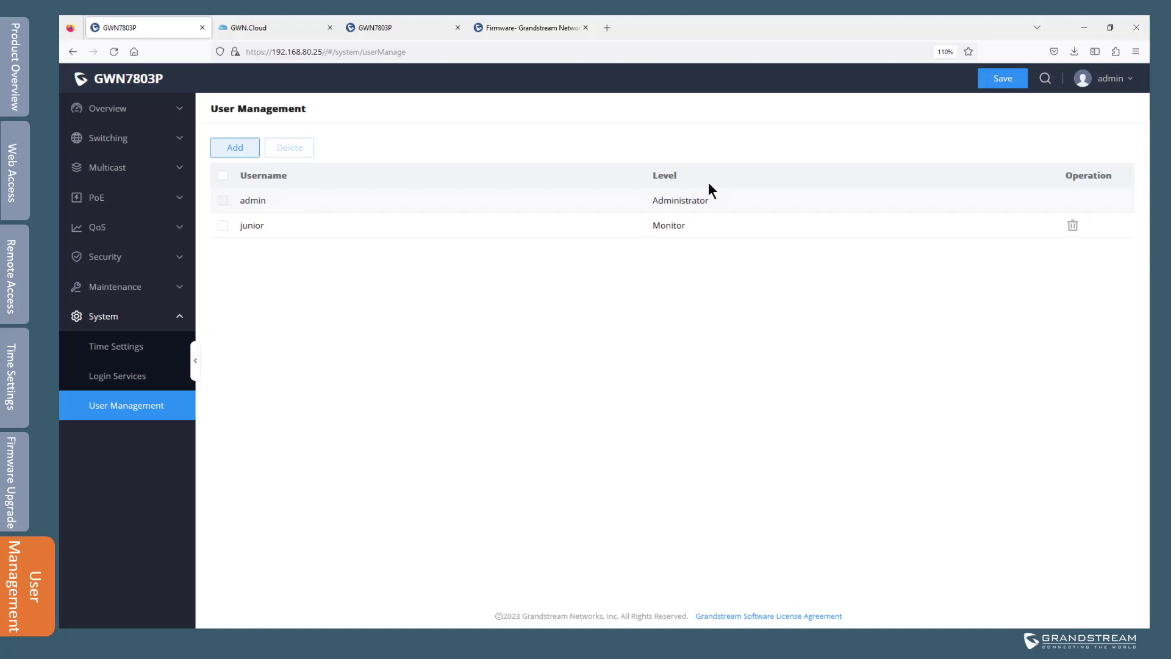
Open the admin account's Change Password dialog and step through its password fields.
click(1117, 91)
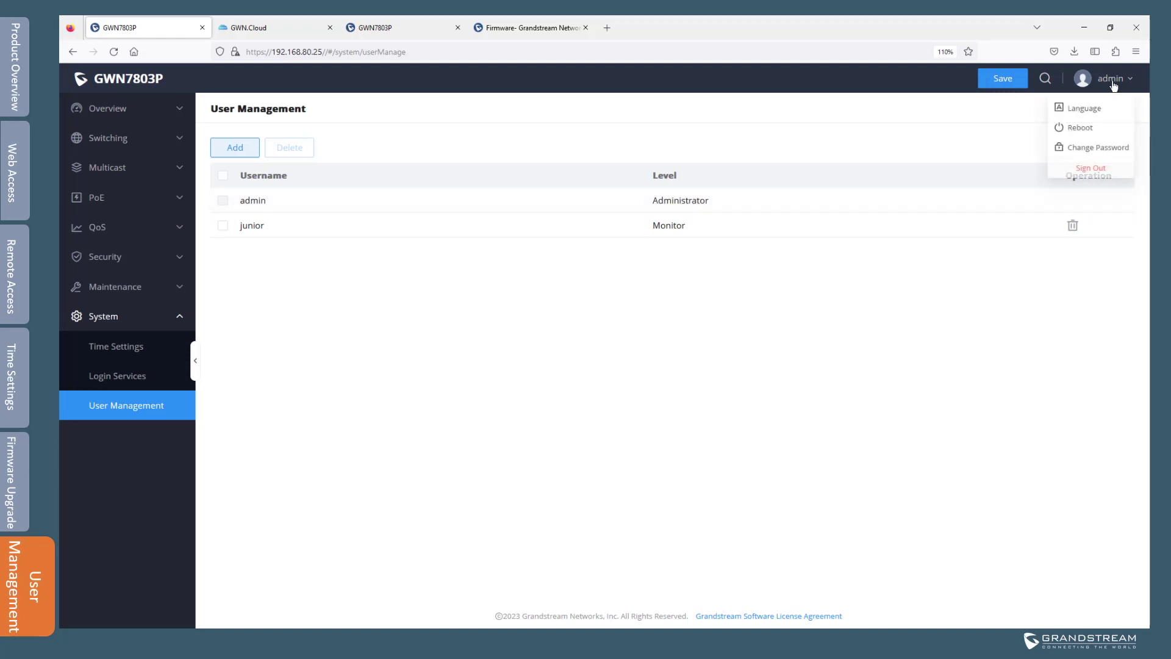
click(1102, 154)
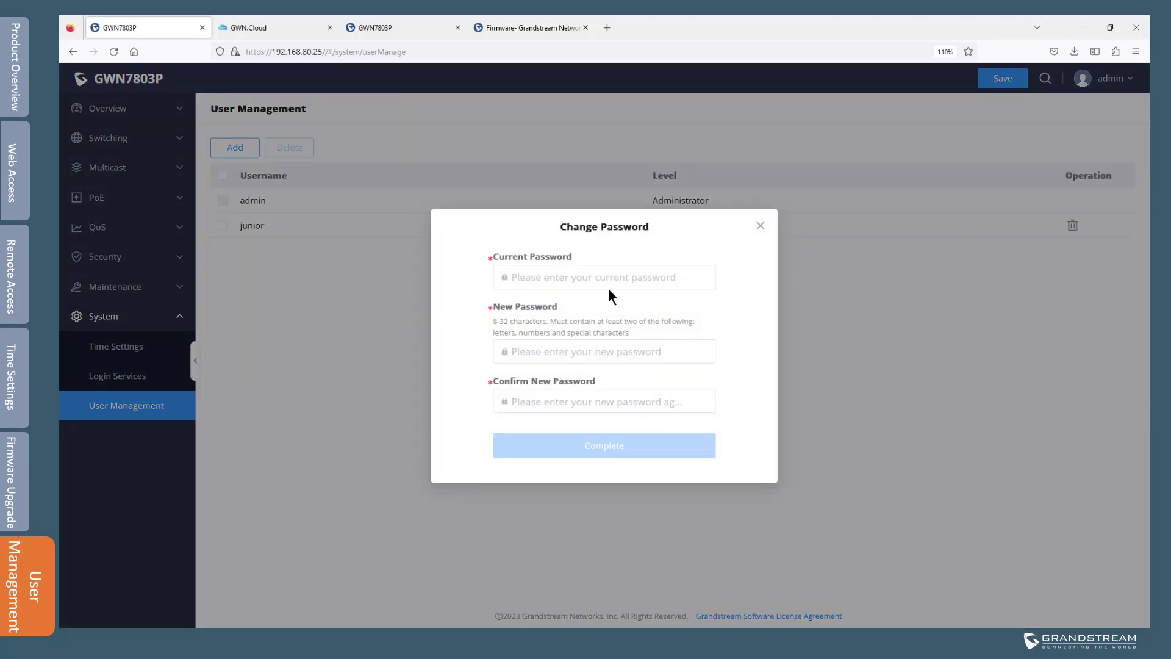
click(578, 356)
click(574, 407)
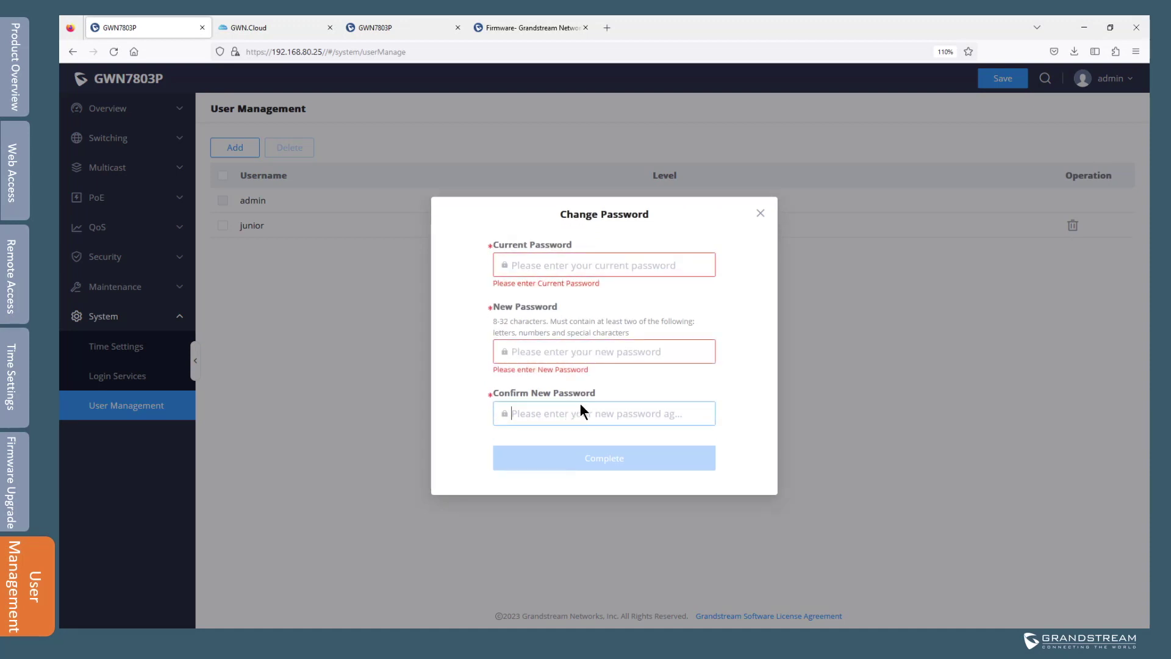